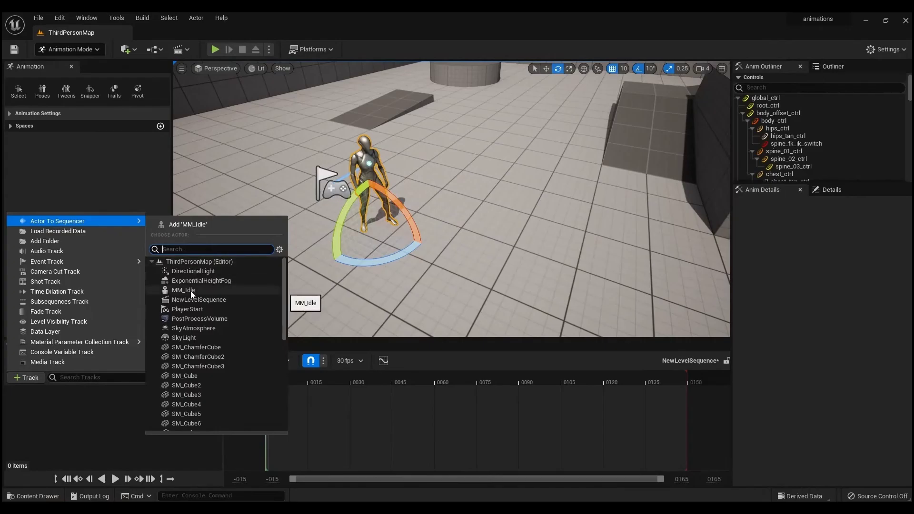
- Add the MM_Idle actor to the level sequence as a new track
left_click(190, 291)
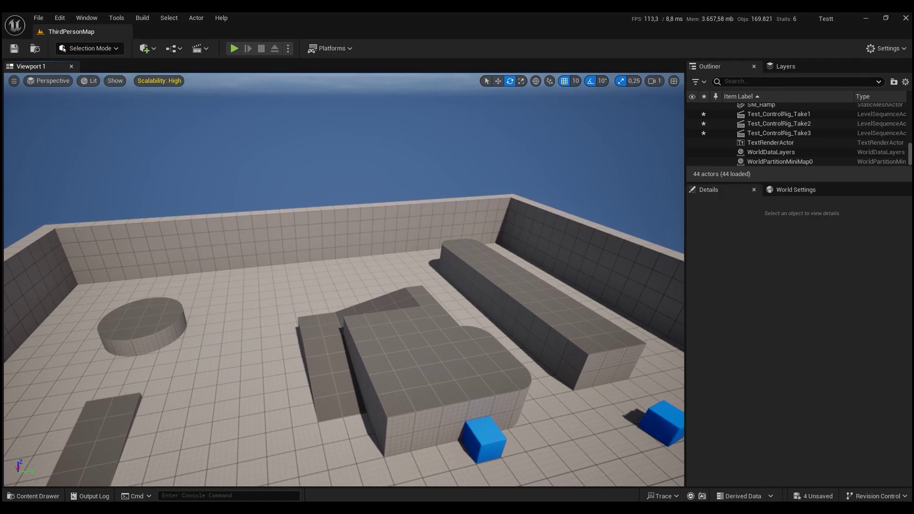
- Briefly play-test the level, then create a ModularRig Control Rig asset named Test_ControlRig
key("alt+p")
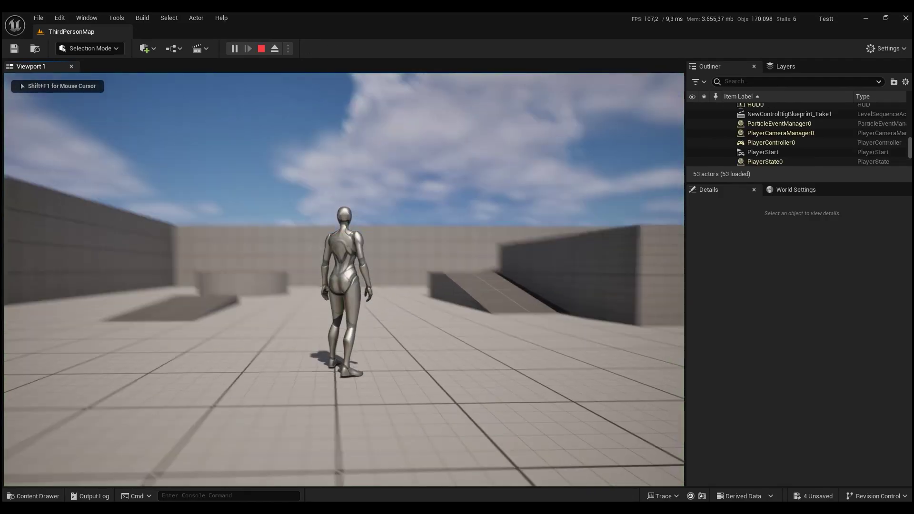
key("Escape")
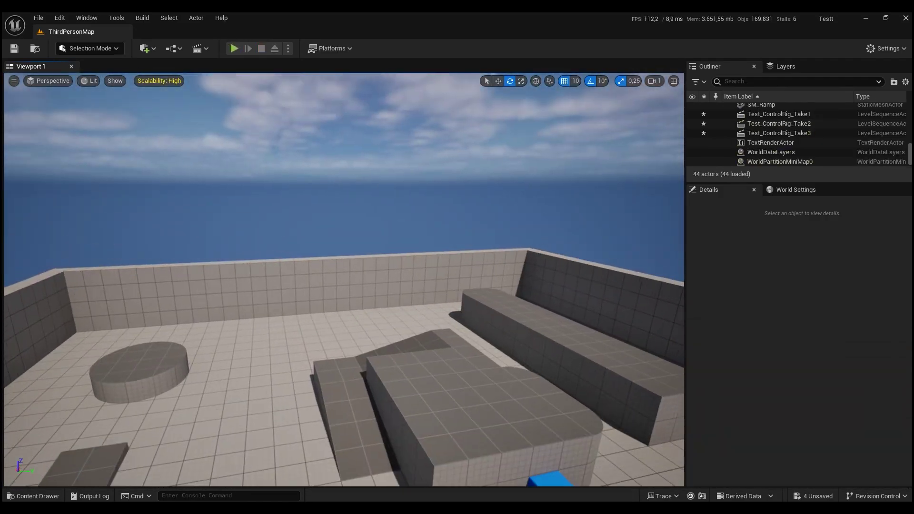
key("ctrl+space")
right_click(437, 420)
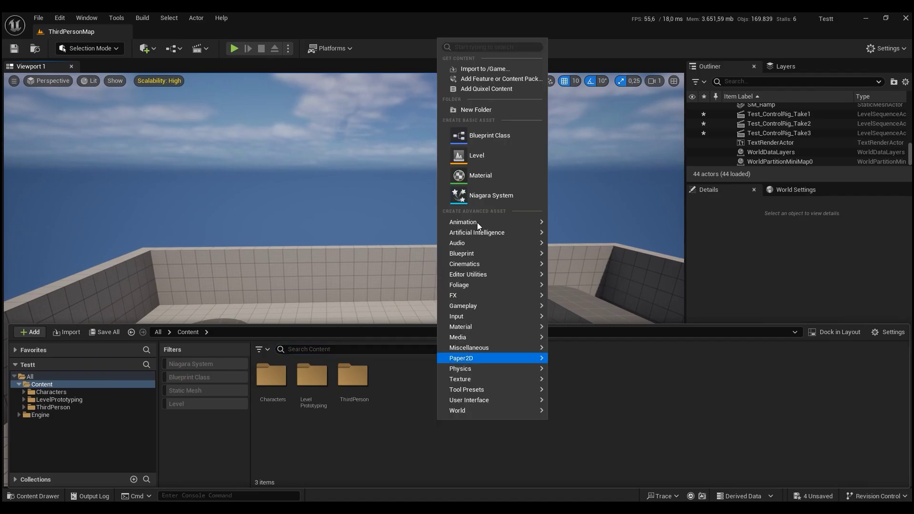
mouse_move(504, 222)
mouse_move(604, 432)
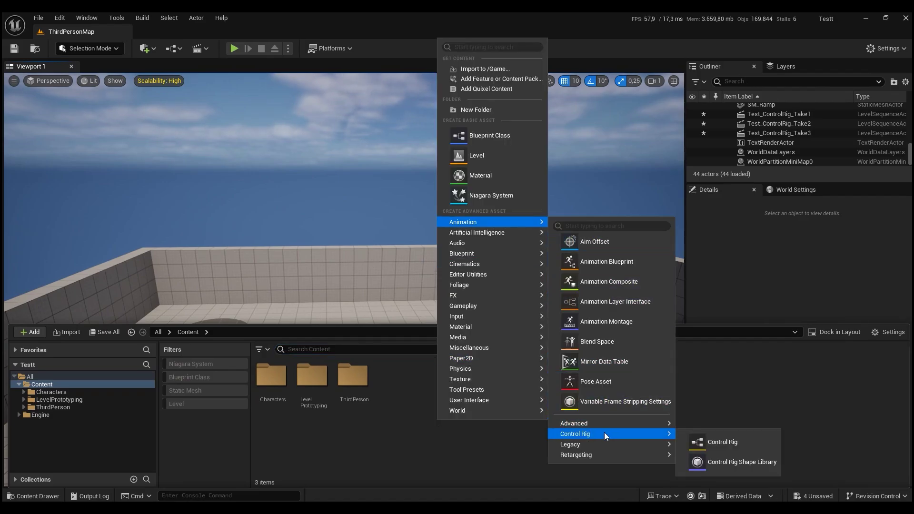
left_click(733, 442)
left_click(404, 208)
left_click(497, 351)
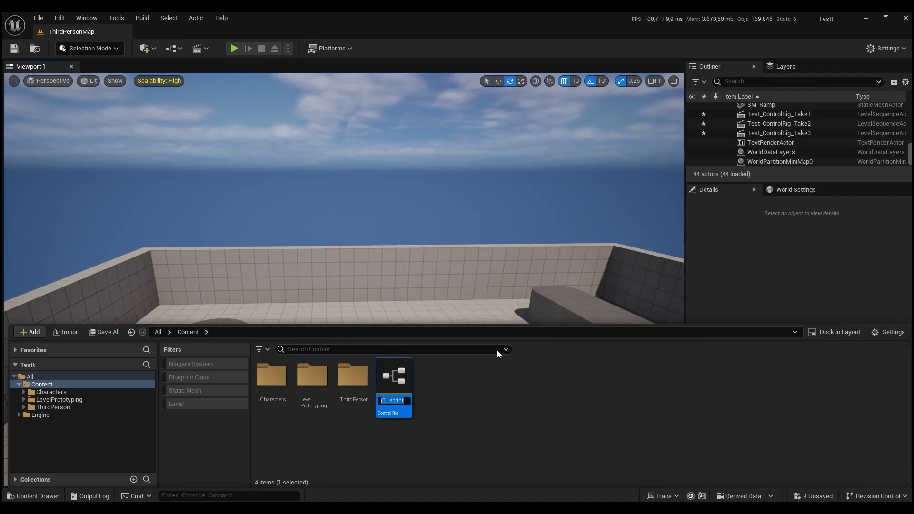
type("t_Control")
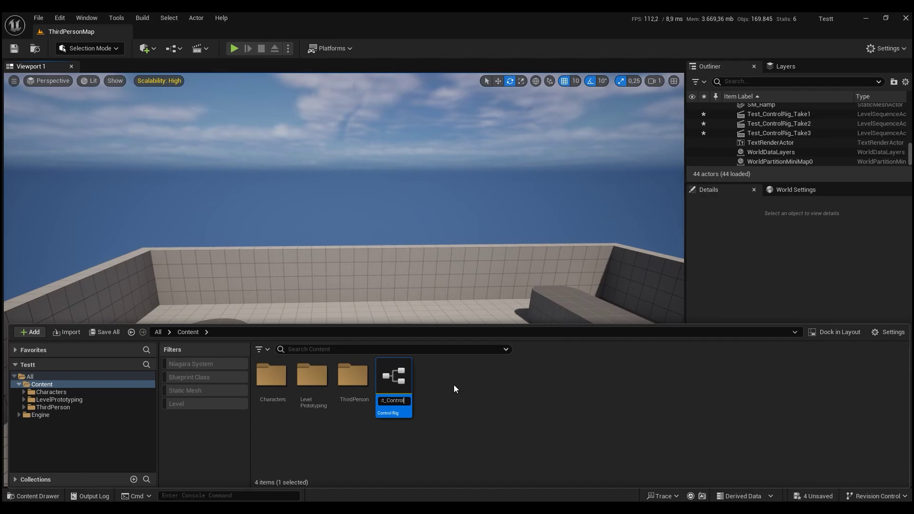
type("Rig")
key("Return")
key("Return")
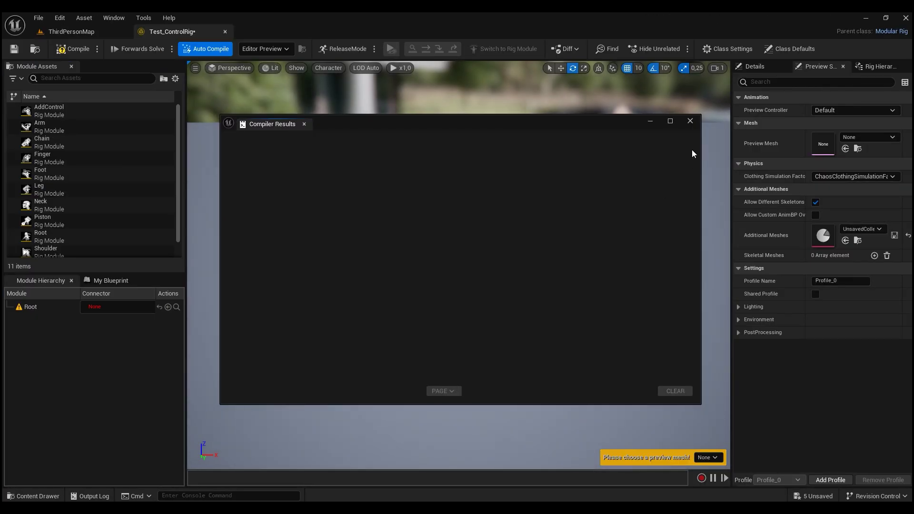
- Choose SKM_Manny as Test_ControlRig's preview mesh in the Details panel
left_click(859, 138)
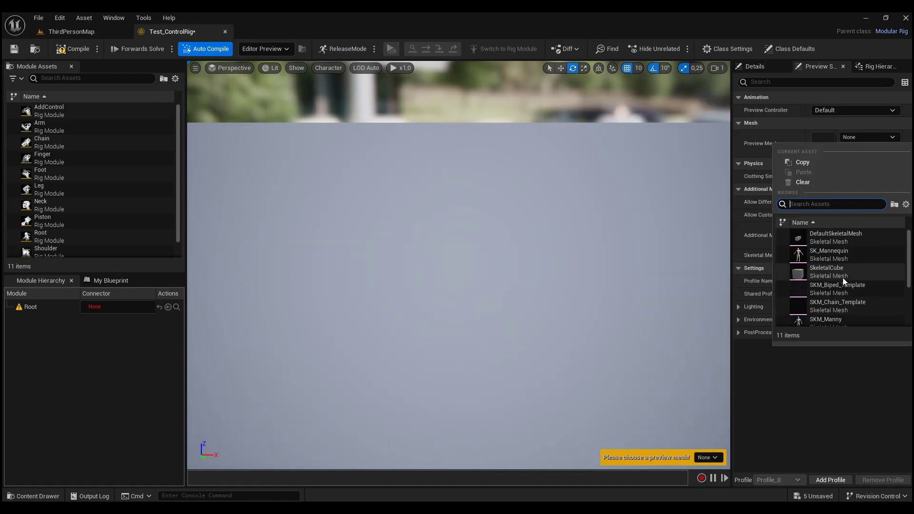
scroll(842, 280, "down", 3)
left_click(841, 246)
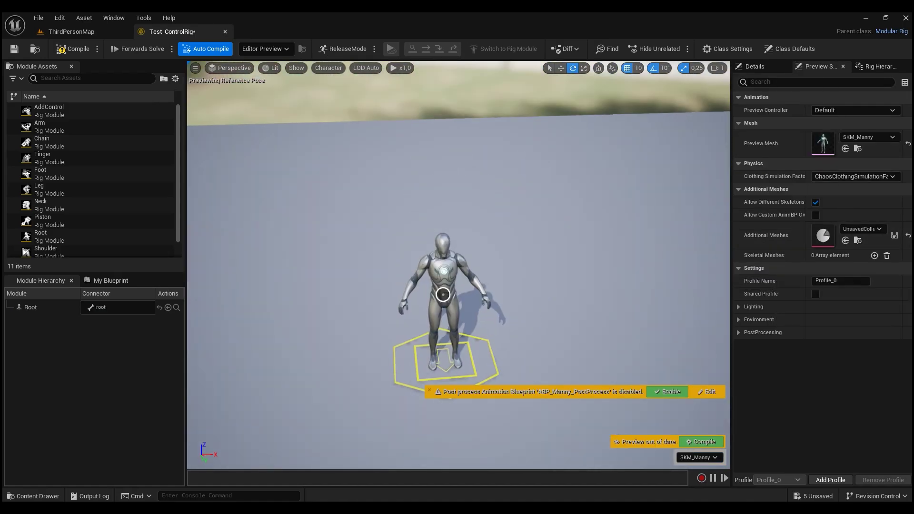
scroll(449, 211, "up", 3)
scroll(449, 212, "down", 3)
scroll(450, 212, "up", 3)
scroll(453, 203, "down", 3)
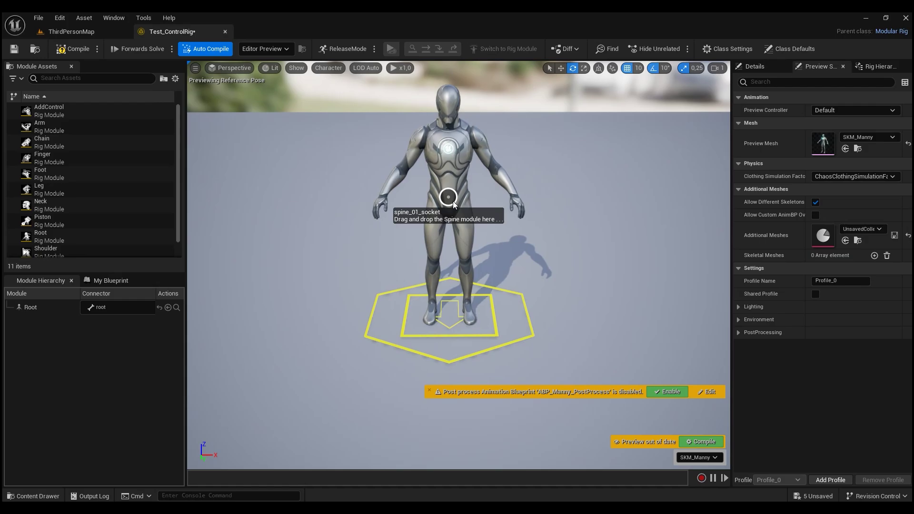
scroll(442, 193, "down", 2)
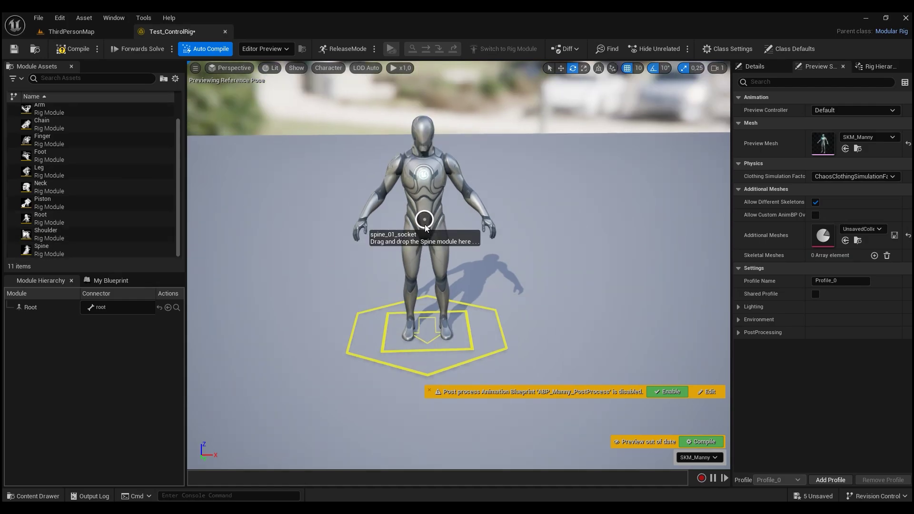
- Attach the Spine module to the spine socket and Shoulder modules to both shoulder sockets
left_click_drag(48, 250, 424, 219)
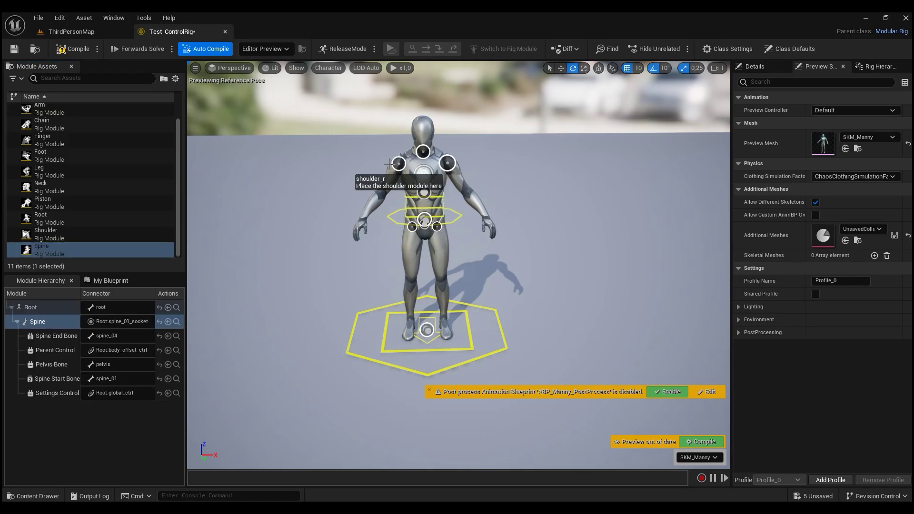
left_click(447, 167)
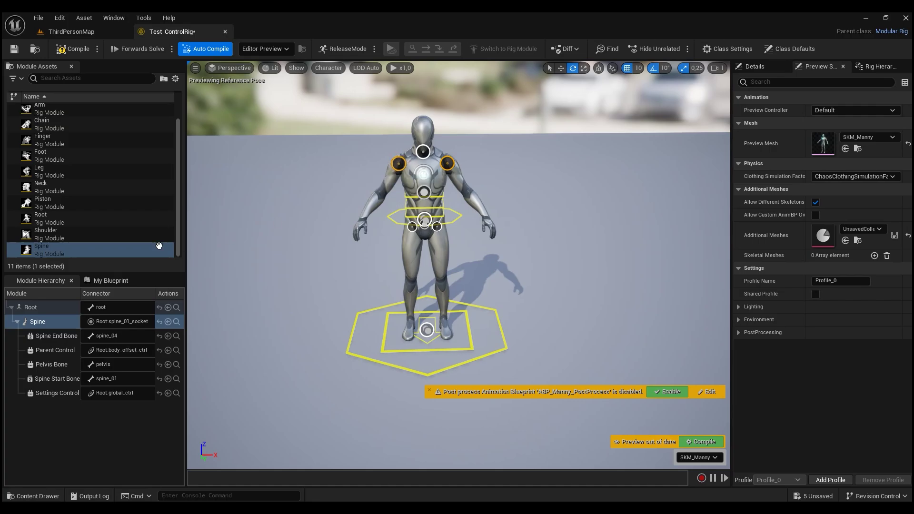
left_click_drag(157, 234, 398, 165)
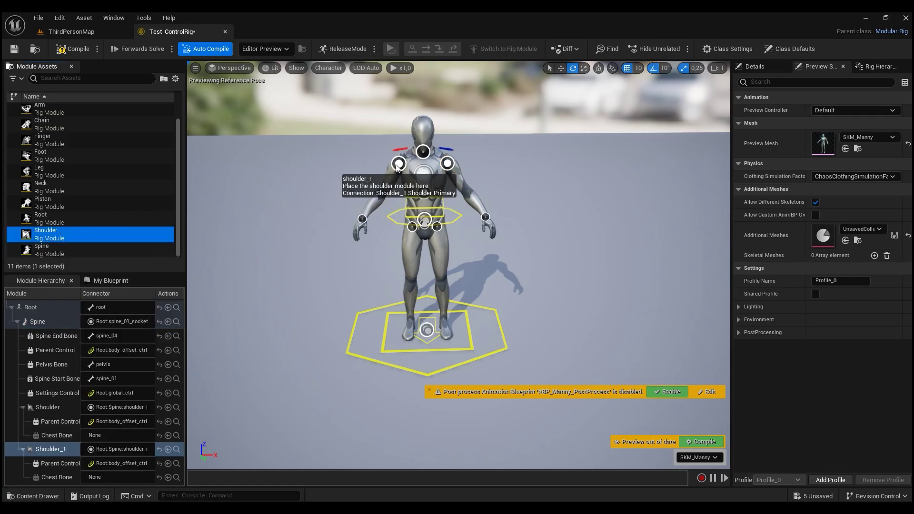
- Attach the Arm and Leg modules at their sockets, bringing the left hand into view
scroll(91, 181, "up", 1)
left_click_drag(40, 126, 361, 219)
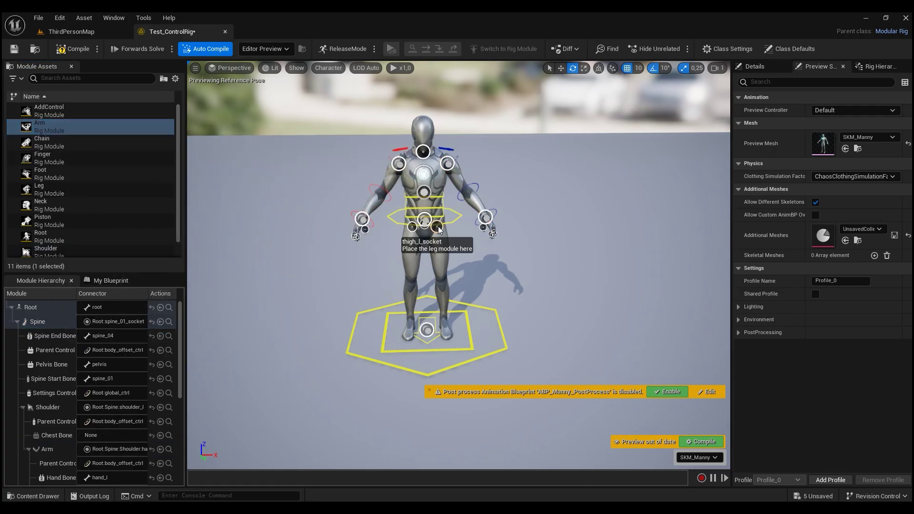
left_click_drag(40, 188, 437, 227)
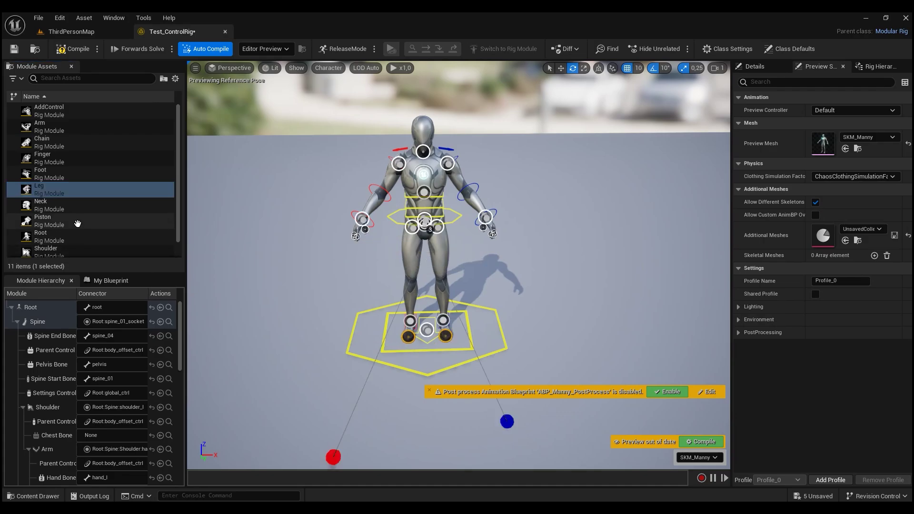
scroll(78, 224, "down", 1)
left_click_drag(40, 186, 428, 155)
mouse_move(428, 154)
right_mouse_down()
mouse_move(476, 238)
mouse_move(422, 200)
right_mouse_up()
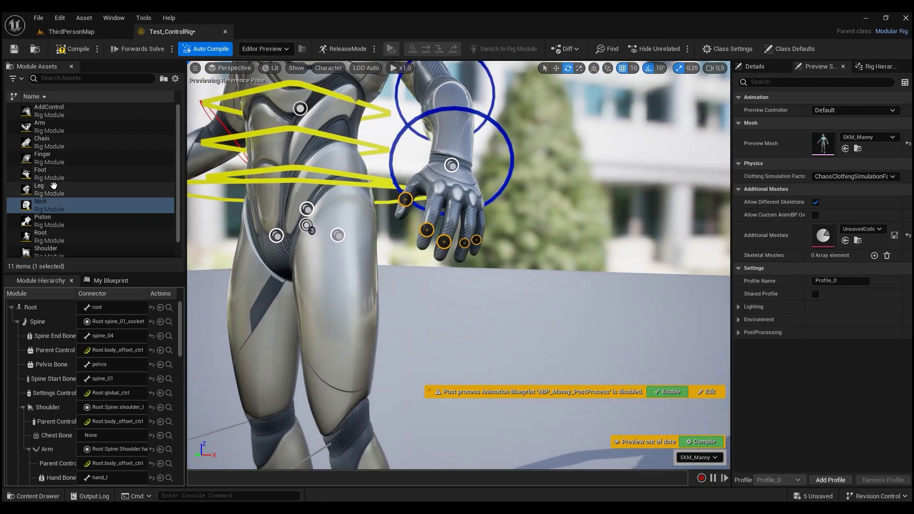
- Attach Finger modules to the left and right hands and the Neck module to neck_socket
left_click_drag(64, 142, 391, 193)
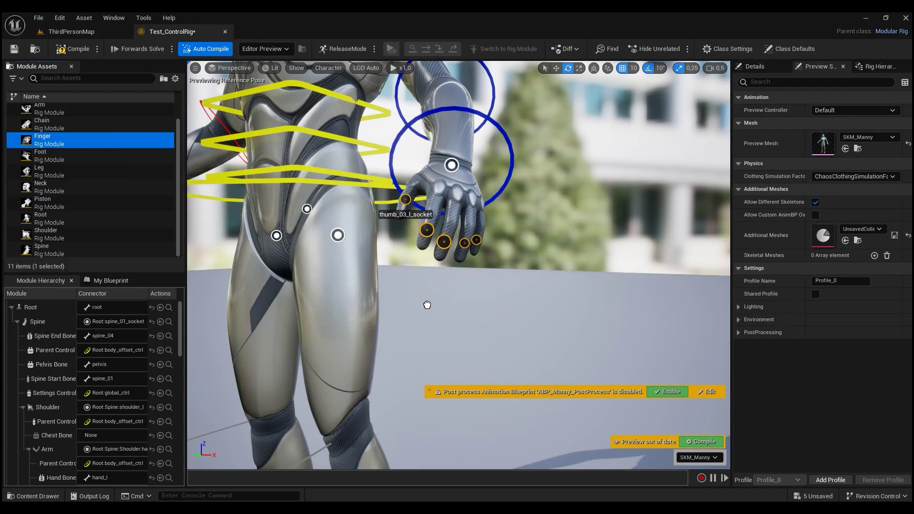
right_click_drag(424, 305, 550, 230)
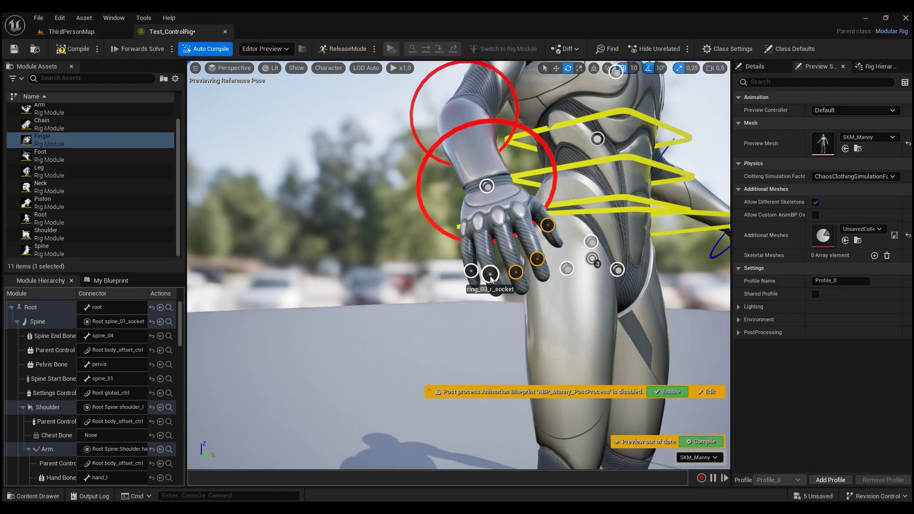
left_click_drag(469, 275, 473, 272)
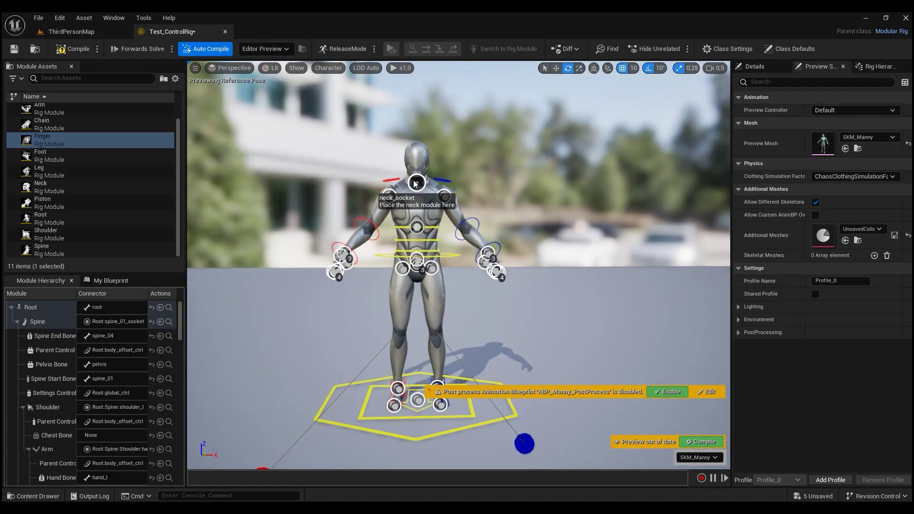
left_click_drag(42, 186, 415, 182)
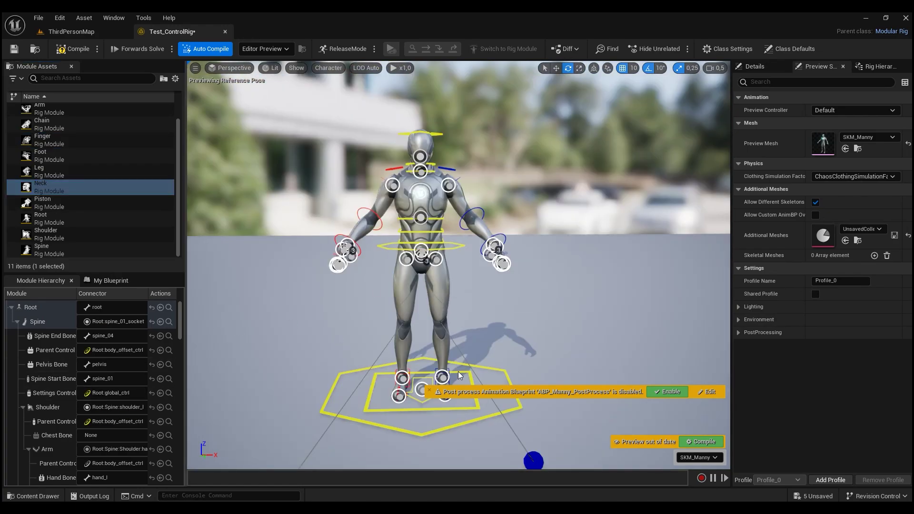
- Save the rig, test-rotate the left wrist control, undo the rotation, and save again
key("ctrl+s")
scroll(497, 275, "up", 5)
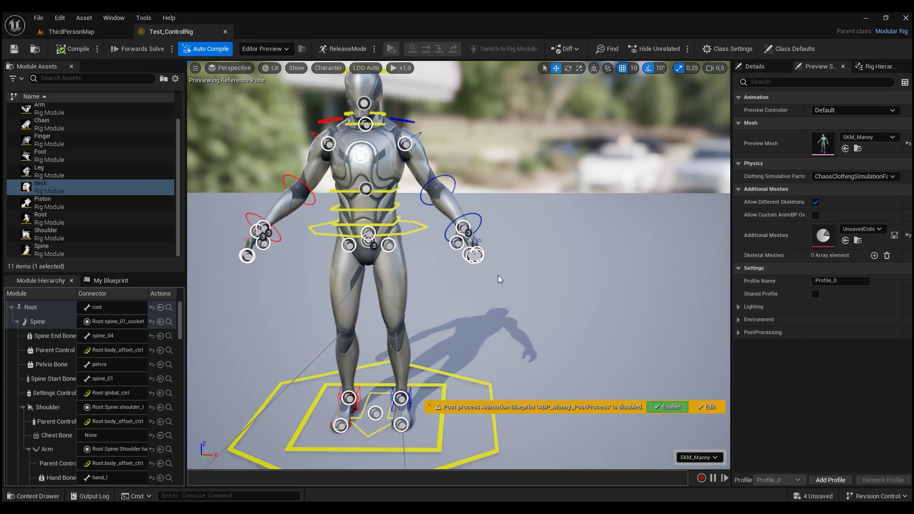
scroll(497, 274, "up", 2)
scroll(497, 274, "up", 2)
scroll(498, 275, "up", 3)
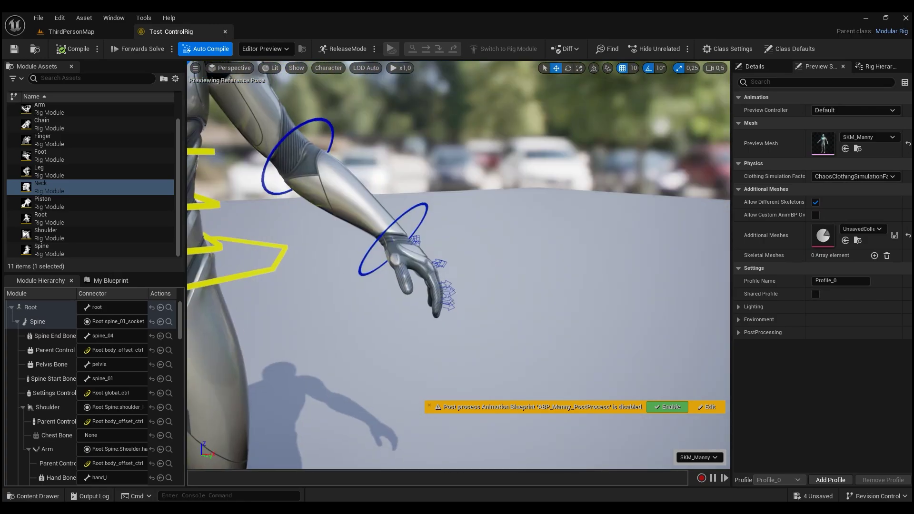
scroll(497, 274, "up", 2)
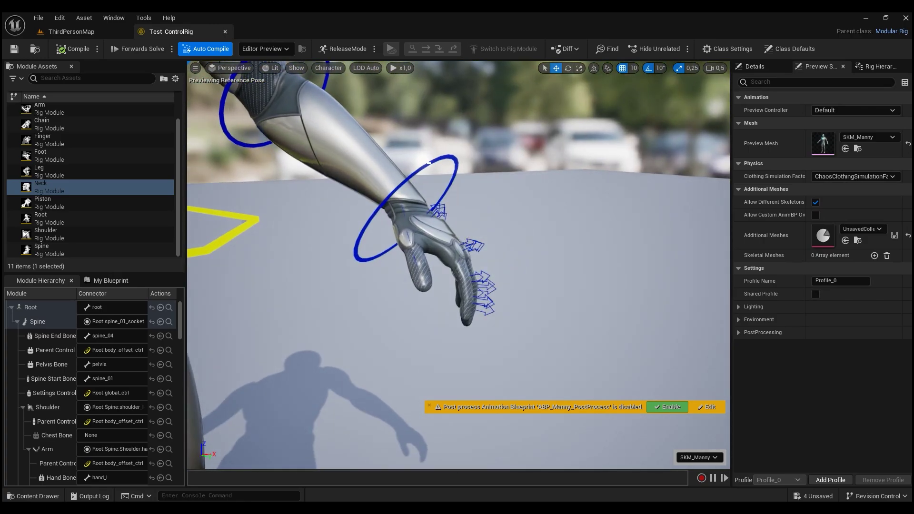
left_click(434, 160)
key("e")
left_click_drag(423, 195, 438, 224)
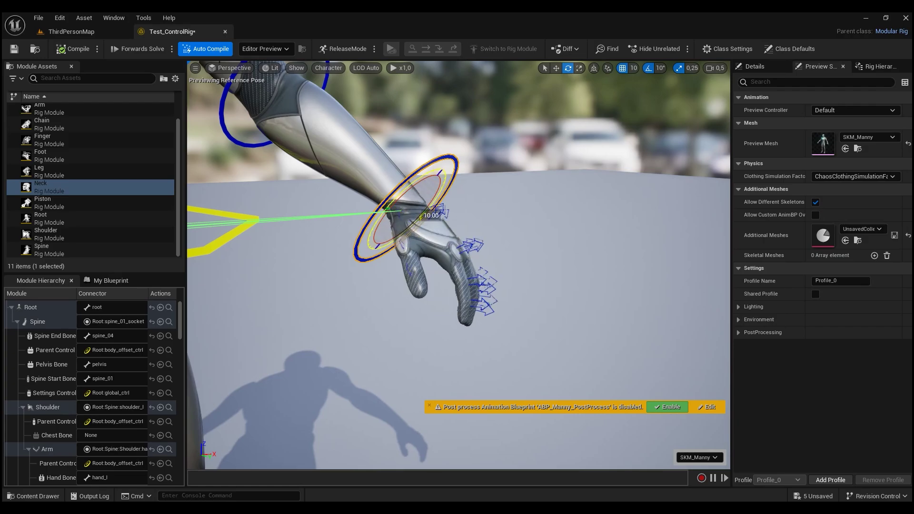
key("ctrl+z")
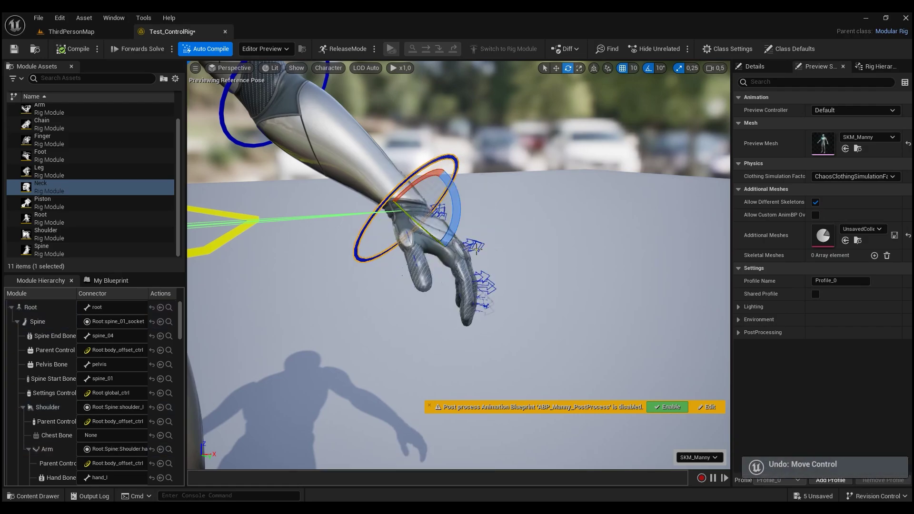
left_click(14, 48)
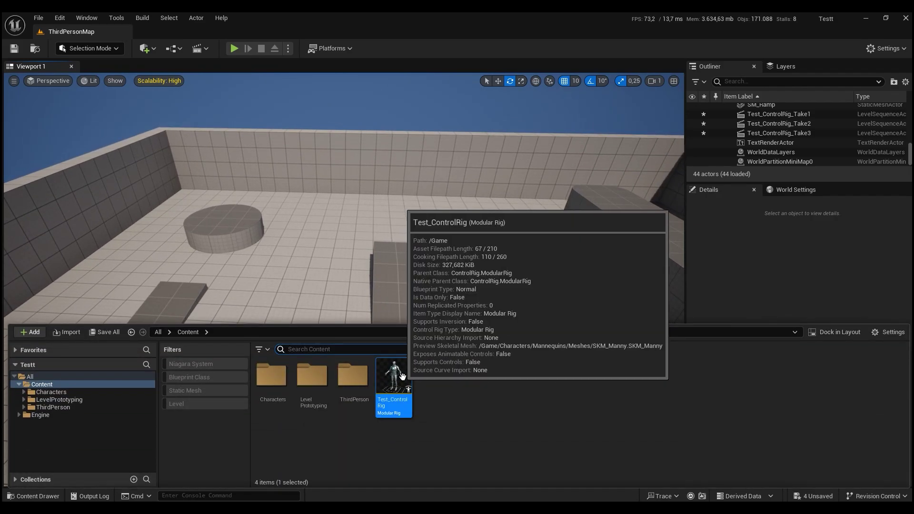
- Place Test_ControlRig into the level and switch to Animation Mode
left_click_drag(402, 376, 334, 282)
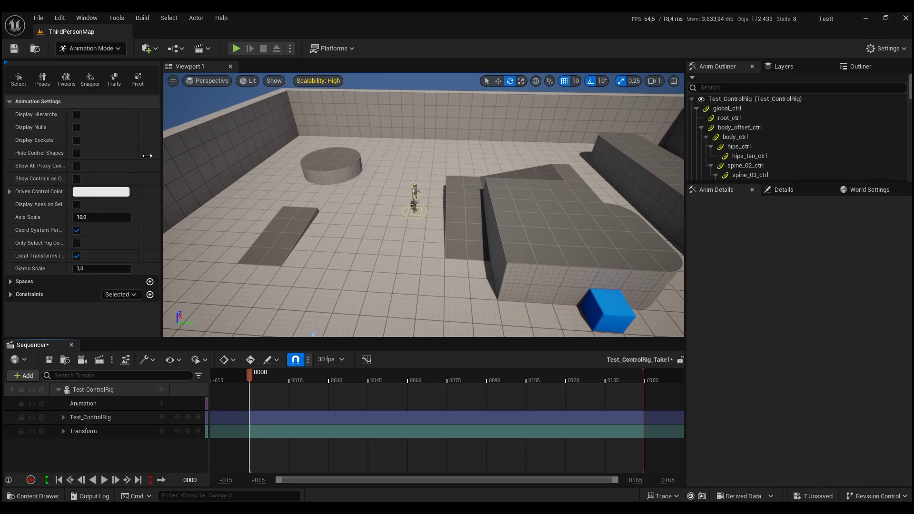
left_click(92, 48)
left_click(95, 49)
left_click(96, 50)
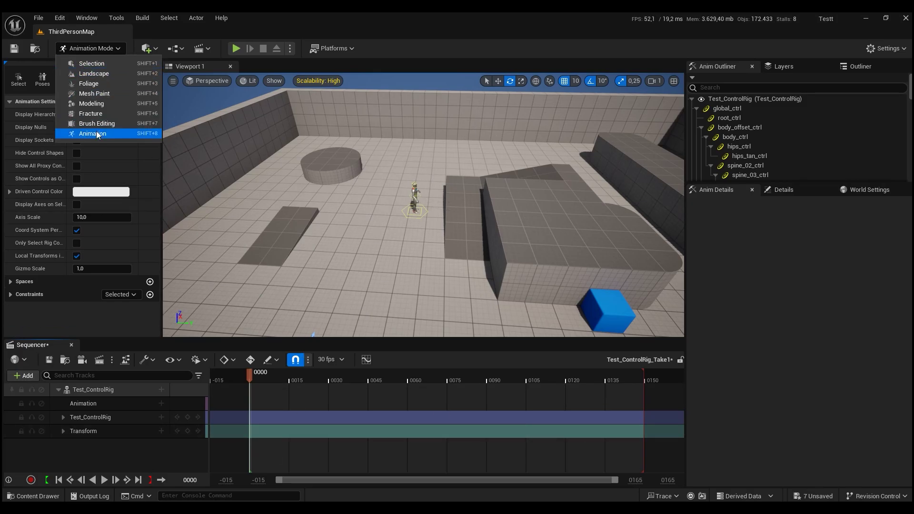
- Select the Test_ControlRig and move the mannequin along Y from 1330 to 1070
double_click(80, 389)
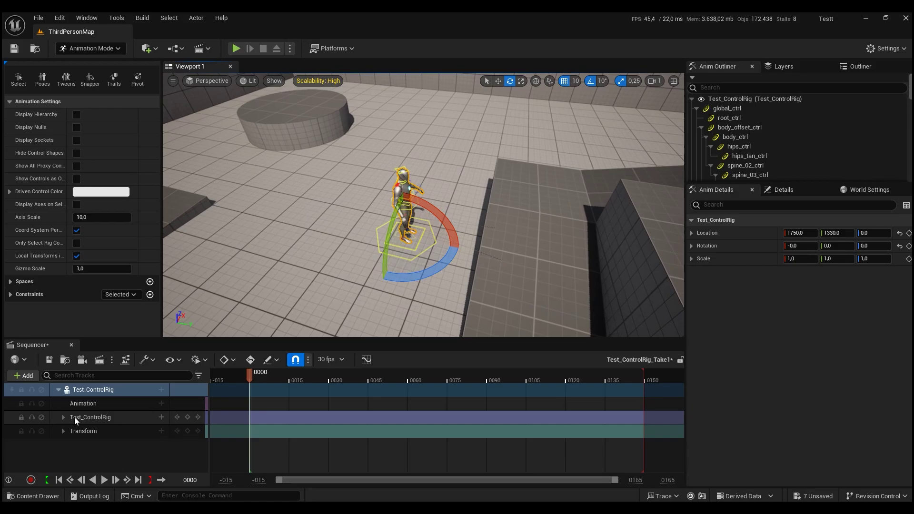
key("w")
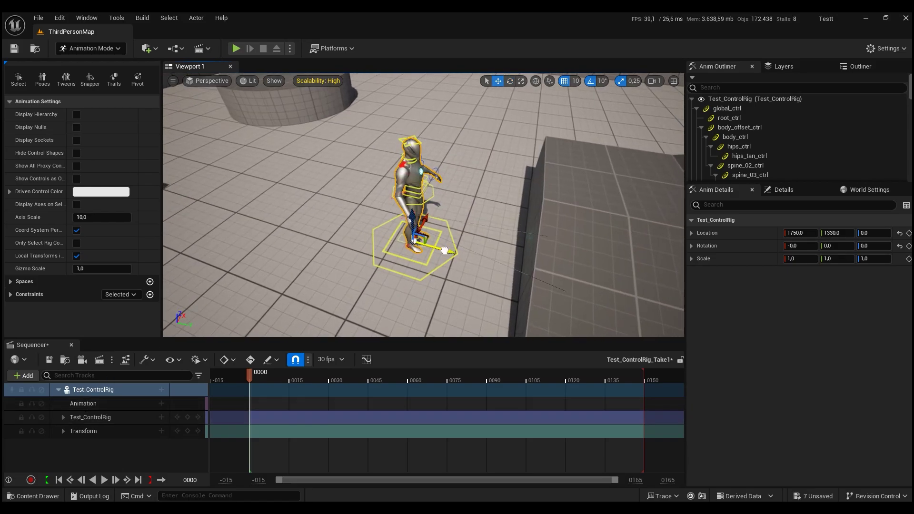
left_click_drag(444, 251, 362, 247)
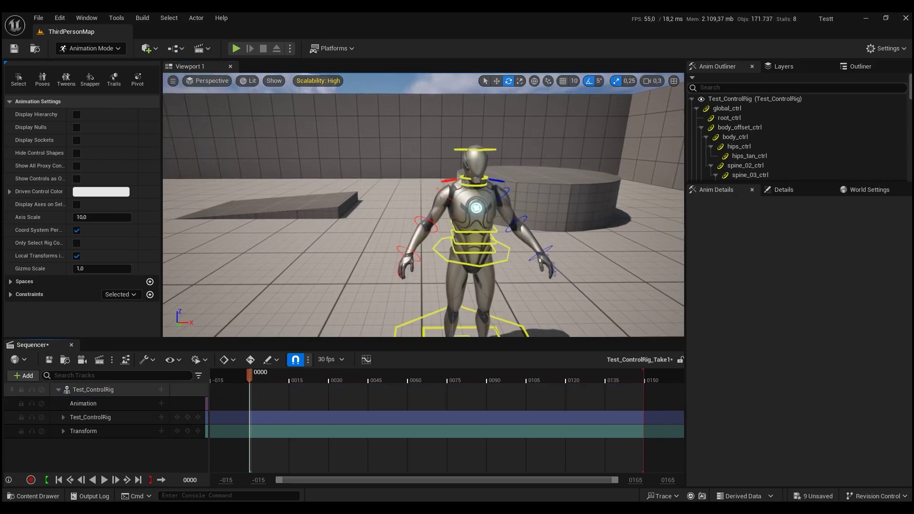
- Raise the right upper arm and rotate the forearm and hand so the open hand points up
key("ctrl+z")
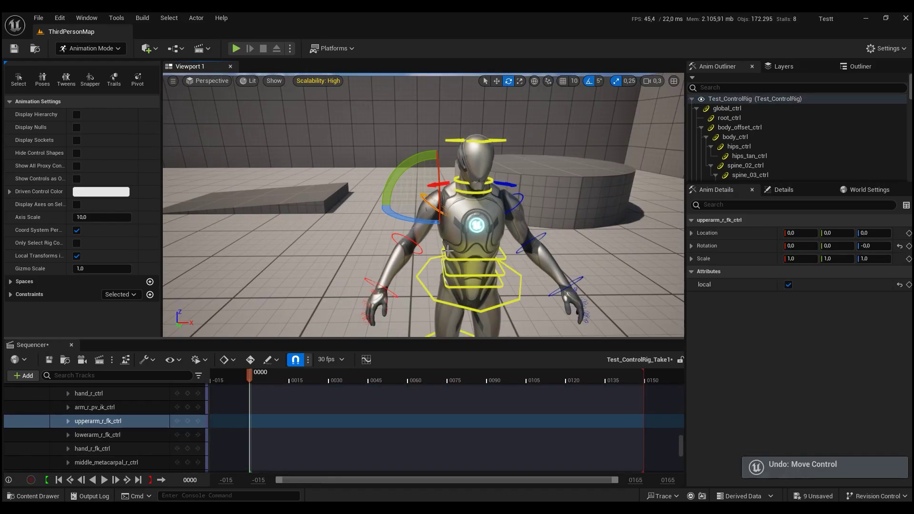
scroll(424, 230, "down", 4)
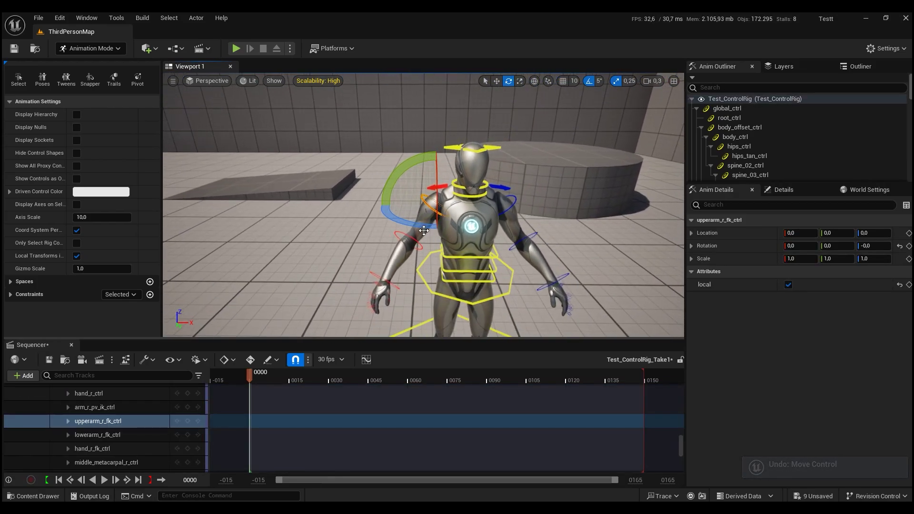
left_click_drag(402, 171, 362, 210)
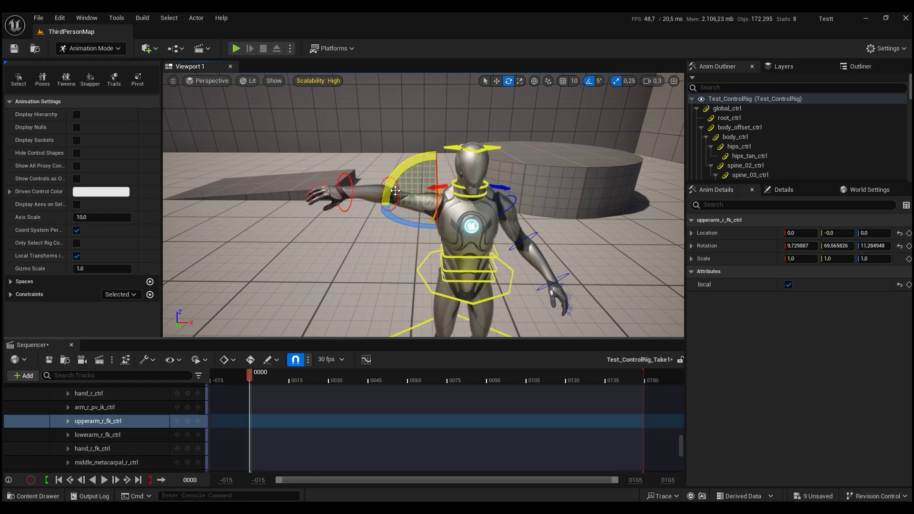
left_click(342, 207)
left_click_drag(342, 207, 376, 156)
left_click(377, 148)
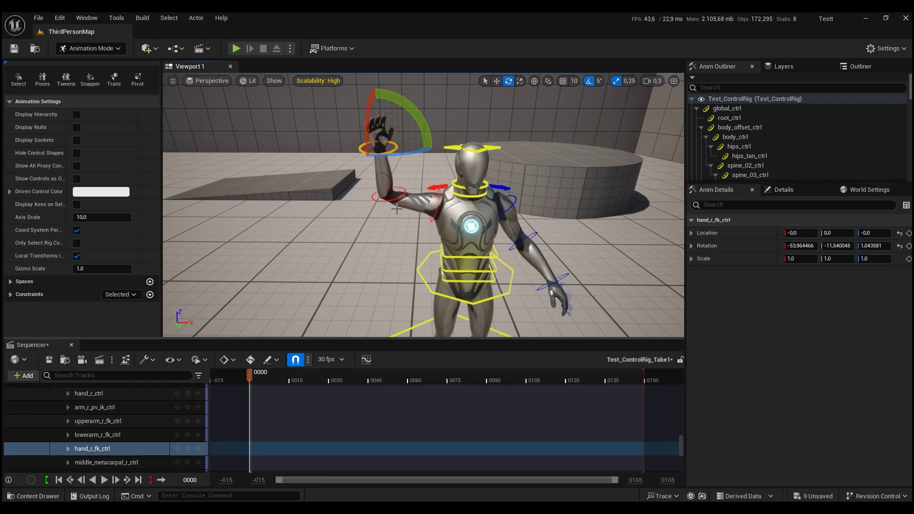
scroll(424, 204, "up", 3)
left_click(428, 193)
- Lower the left forearm slightly and turn the left upper arm about -25°
left_click(428, 102)
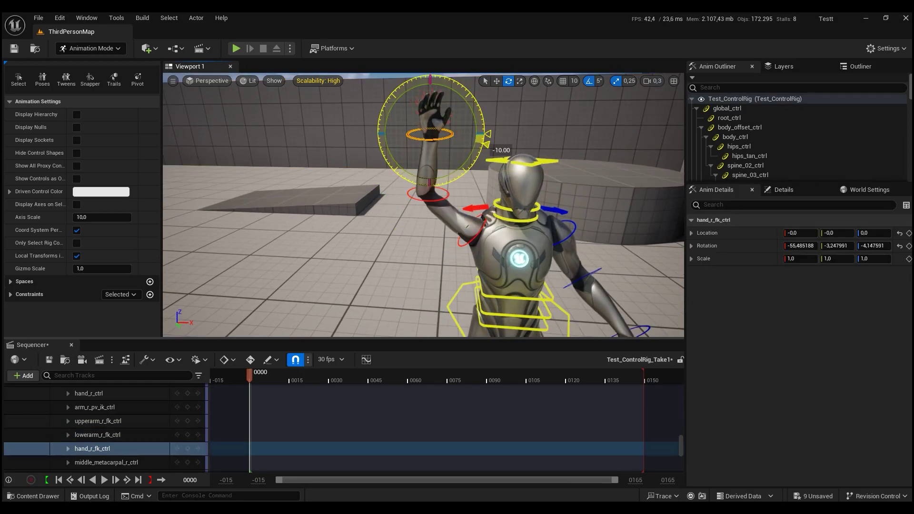
left_click_drag(476, 238, 381, 229, "alt")
left_click_drag(512, 177, 514, 167)
left_click(495, 184)
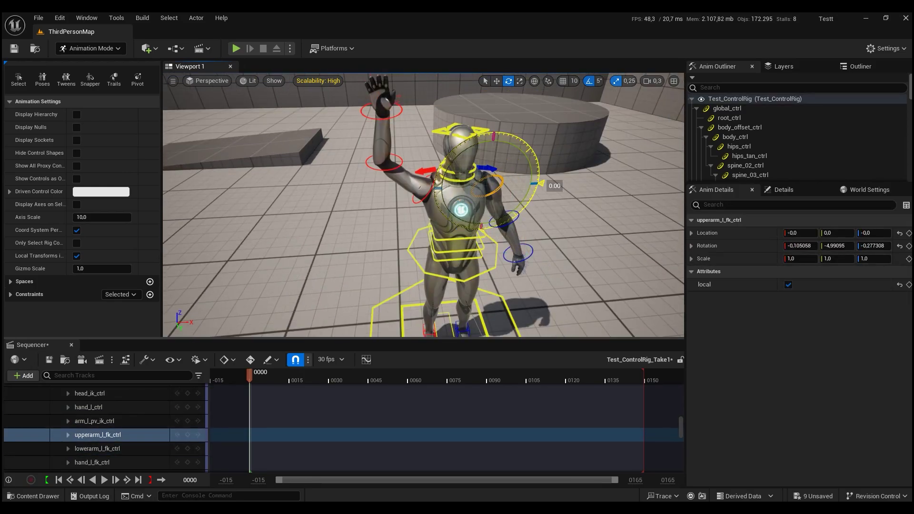
left_click_drag(428, 215, 456, 219, "alt")
scroll(289, 435, "up", 10)
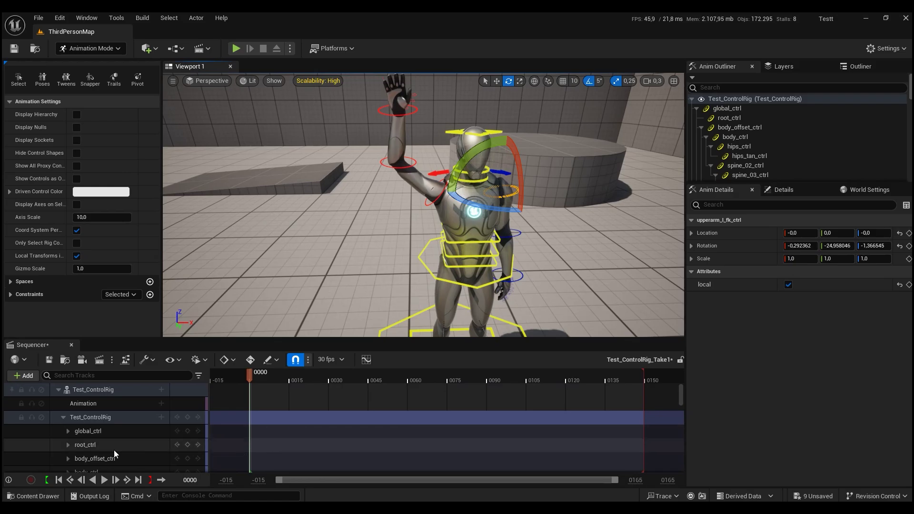
- Key the raised-arm pose at frame 0 on Test_ControlRig, then rotate the right forearm slightly
left_click(188, 417)
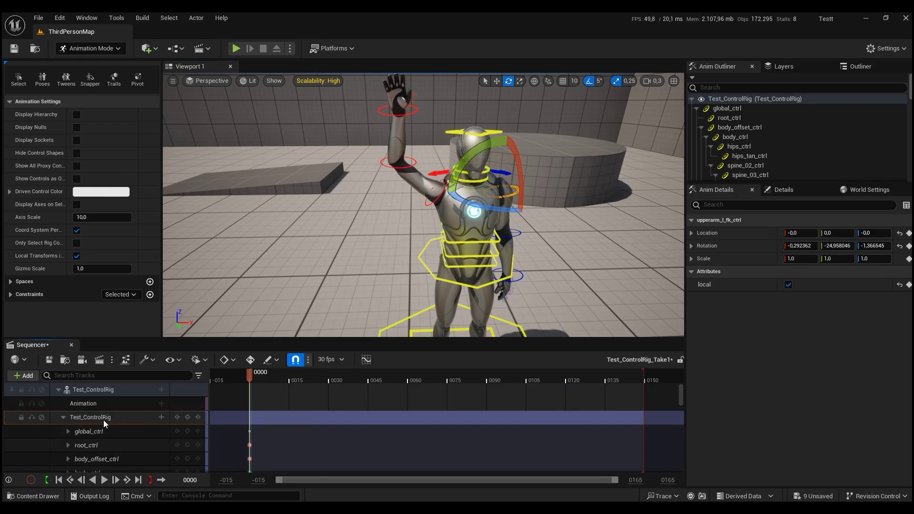
scroll(107, 434, "down", 3)
scroll(112, 441, "up", 3)
left_click(112, 417)
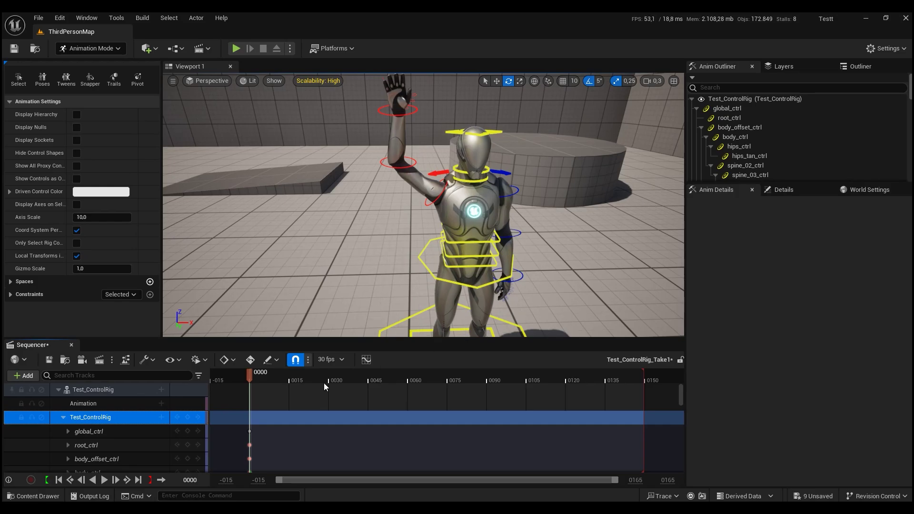
left_click(398, 162)
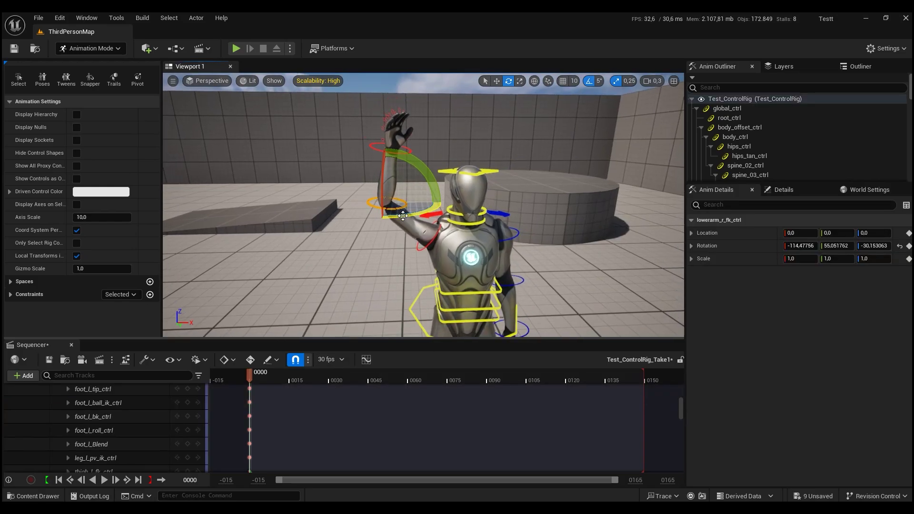
left_click_drag(391, 204, 428, 209)
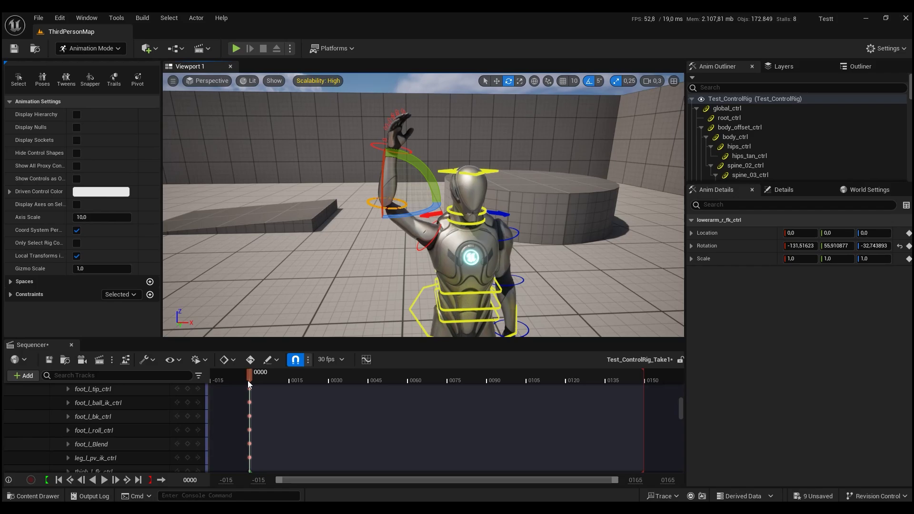
- At frame 4, tilt the right hand about 30° at the wrist, undoing unwanted rotations
left_click_drag(248, 379, 257, 379)
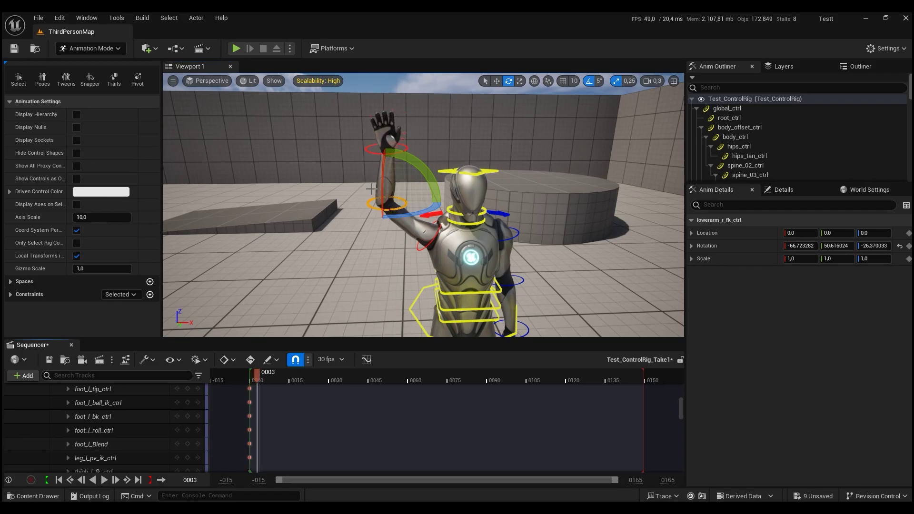
scroll(419, 193, "up", 2)
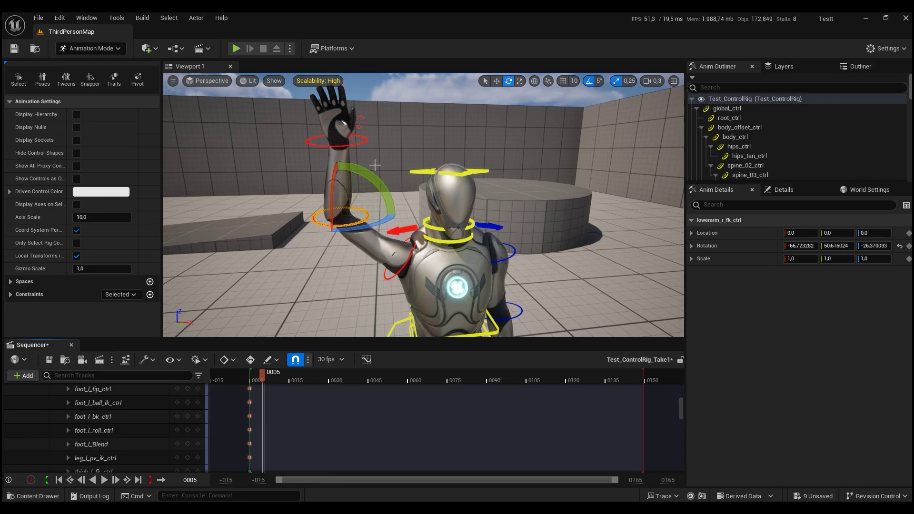
left_click(260, 379)
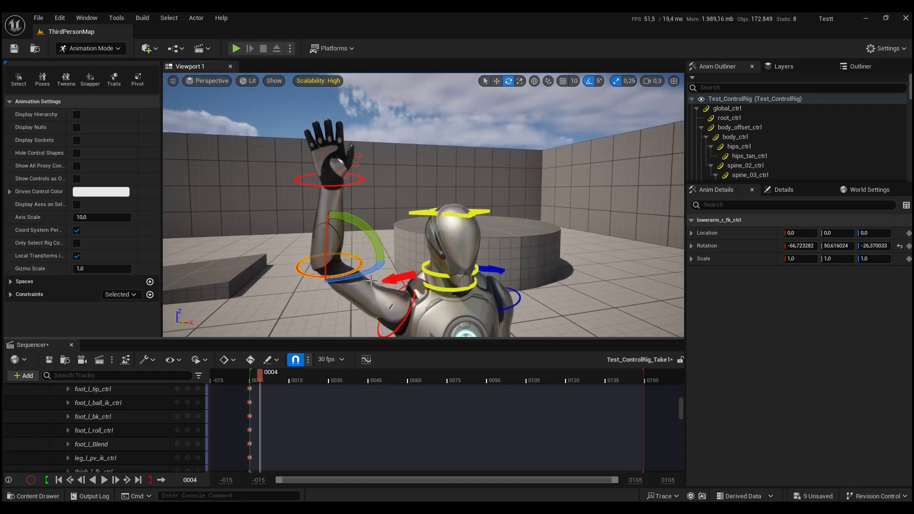
key("f")
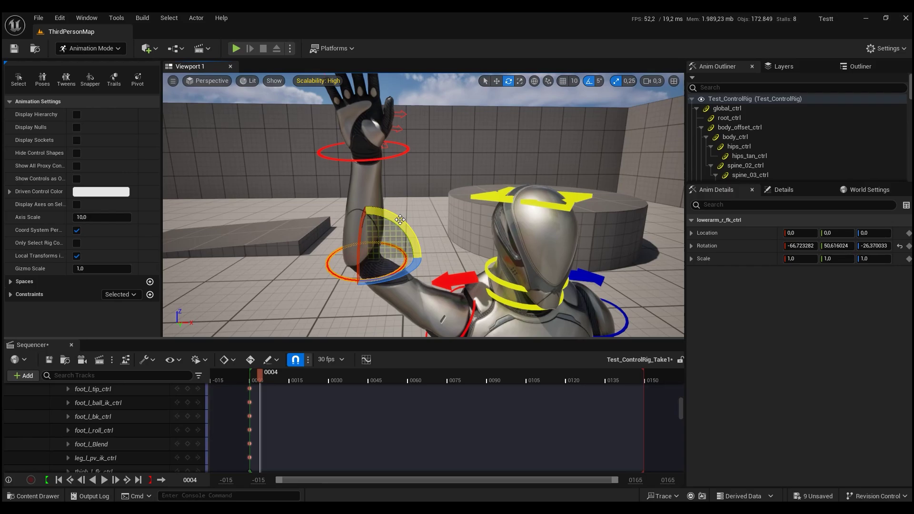
left_click_drag(400, 219, 414, 195)
left_click(395, 155)
left_click_drag(445, 152, 445, 178)
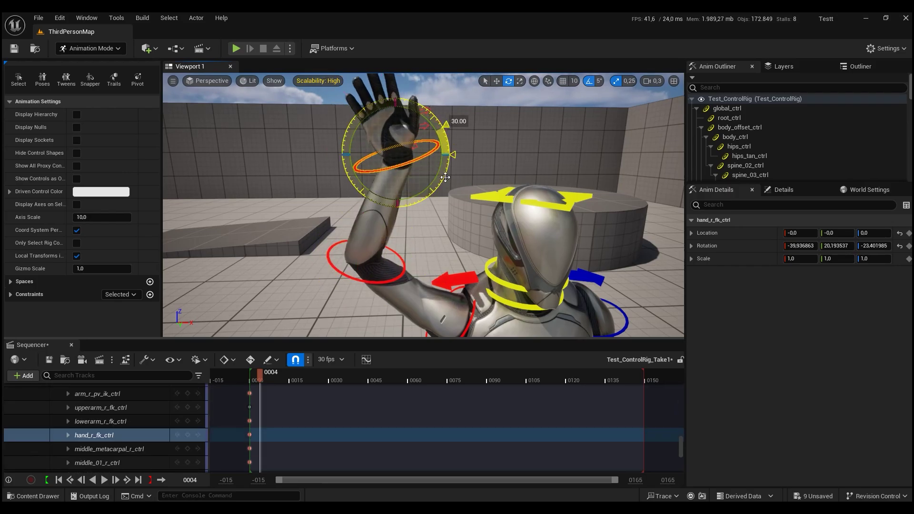
right_click_drag(445, 177, 398, 178)
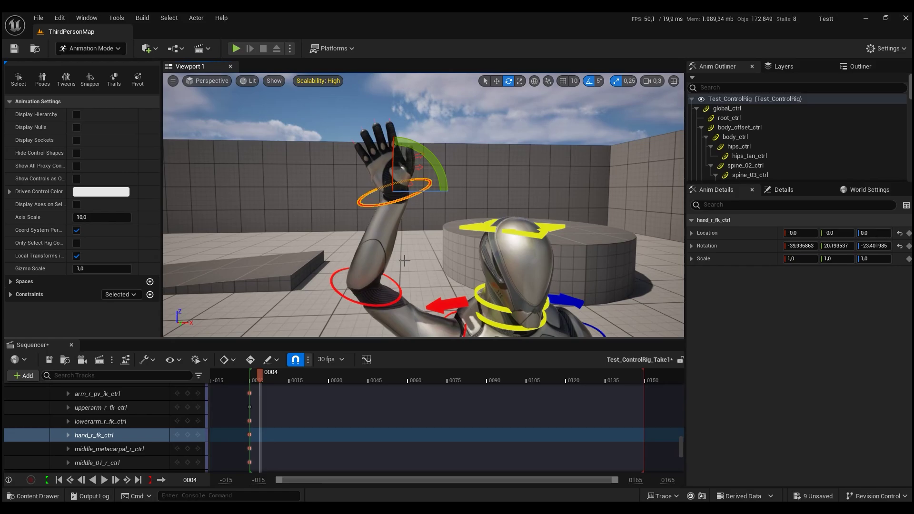
key("ctrl+z")
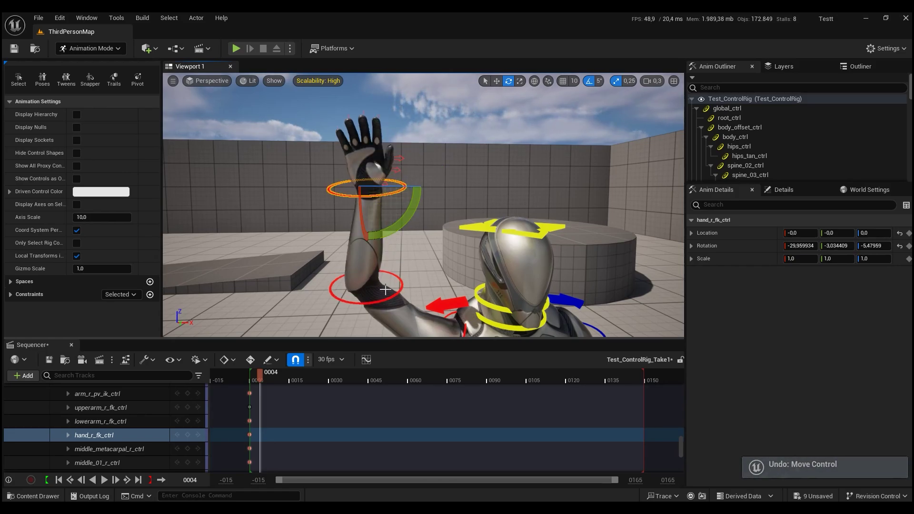
right_click_drag(308, 217, 367, 274)
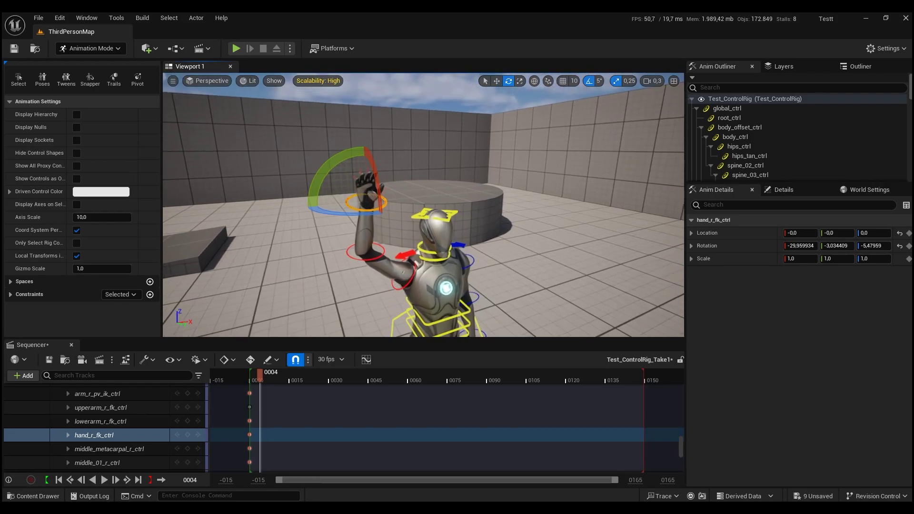
key("ctrl+z")
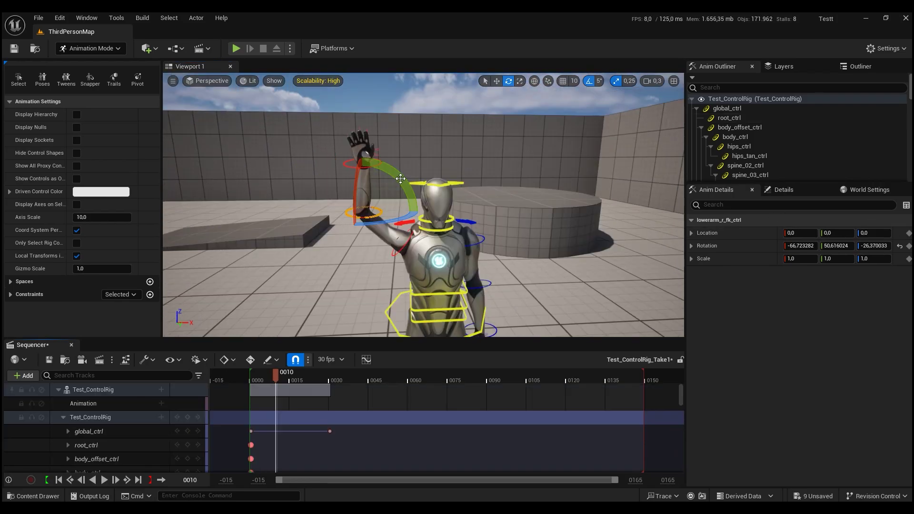
- Pose the right forearm and key it at frames 10, 20 and 25, then return to frame 0000
left_click_drag(410, 208, 416, 232)
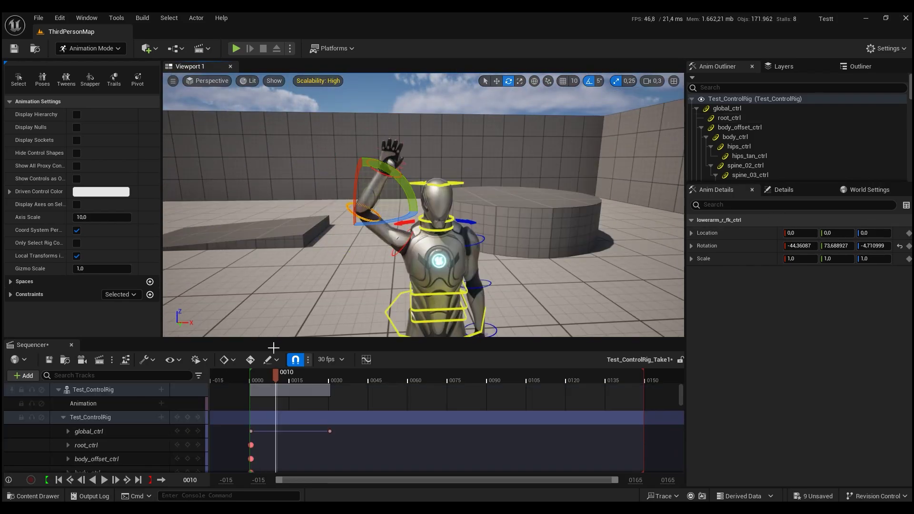
left_click(187, 417)
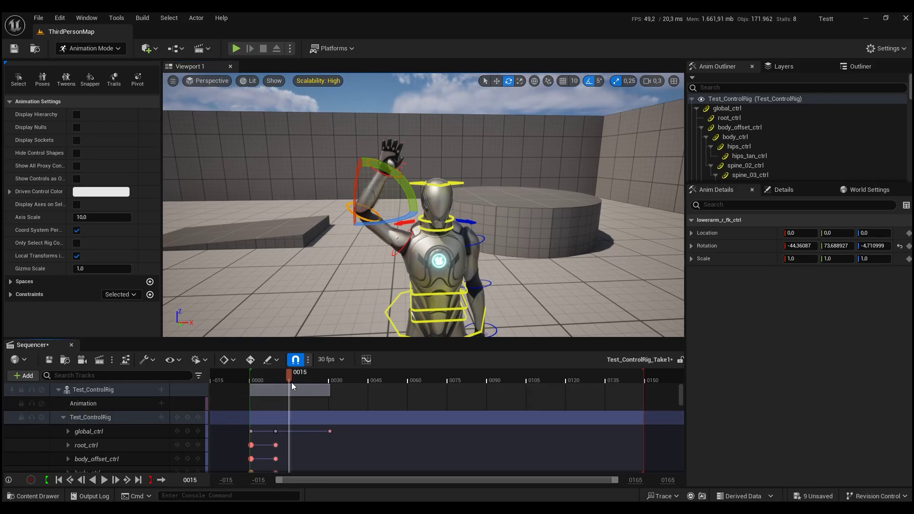
left_click_drag(405, 188, 409, 171)
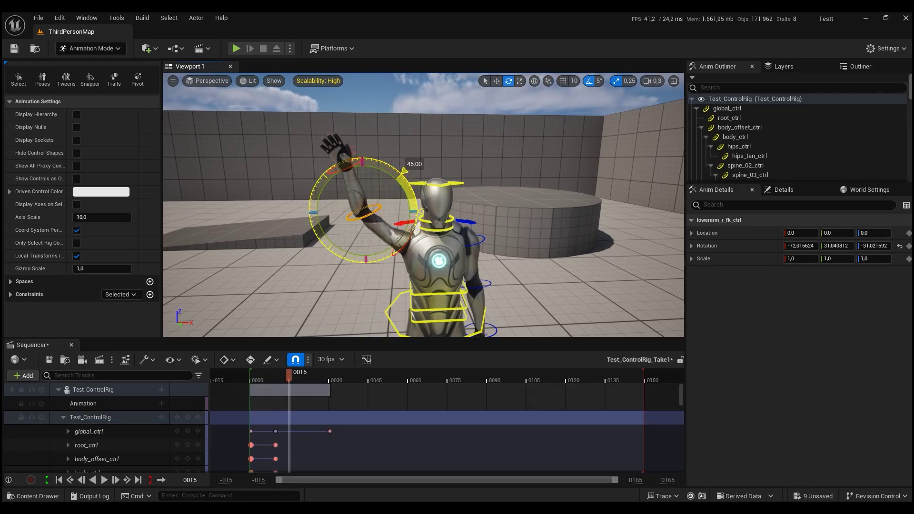
left_click(301, 375)
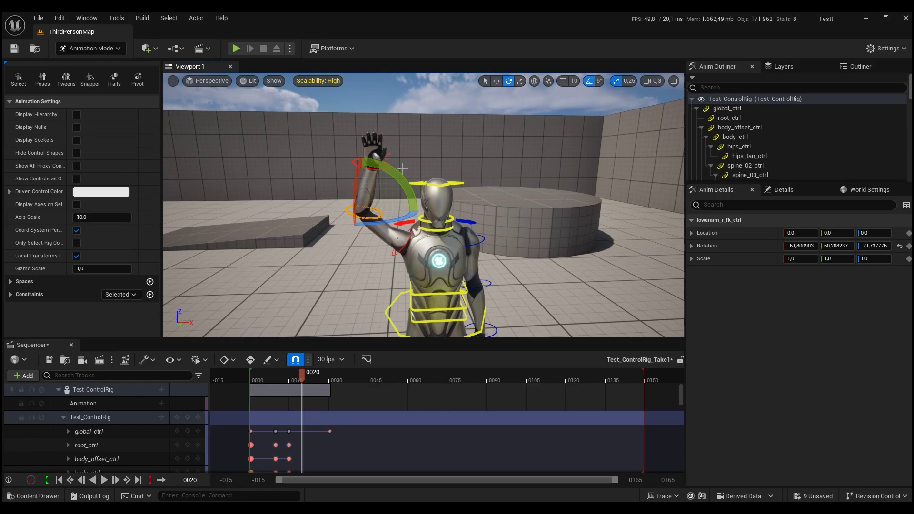
left_click(188, 417)
left_click(198, 416)
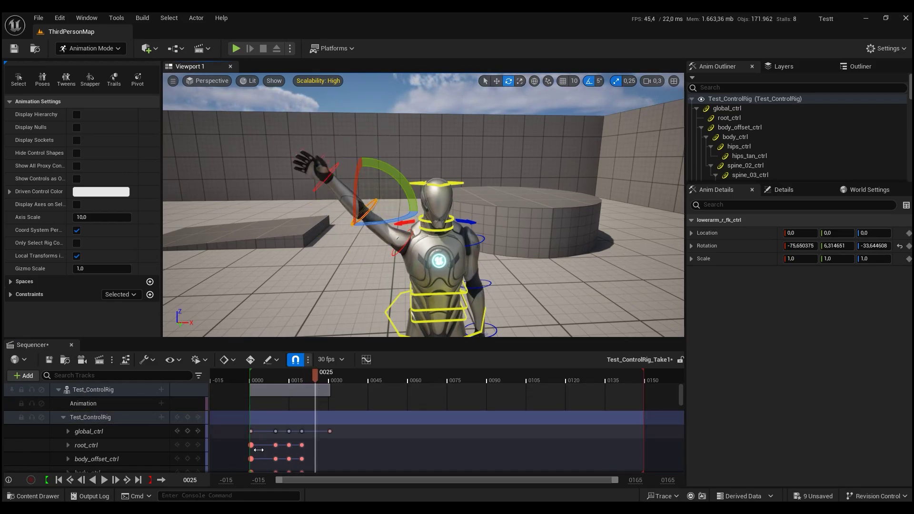
left_click(187, 417)
key("Up")
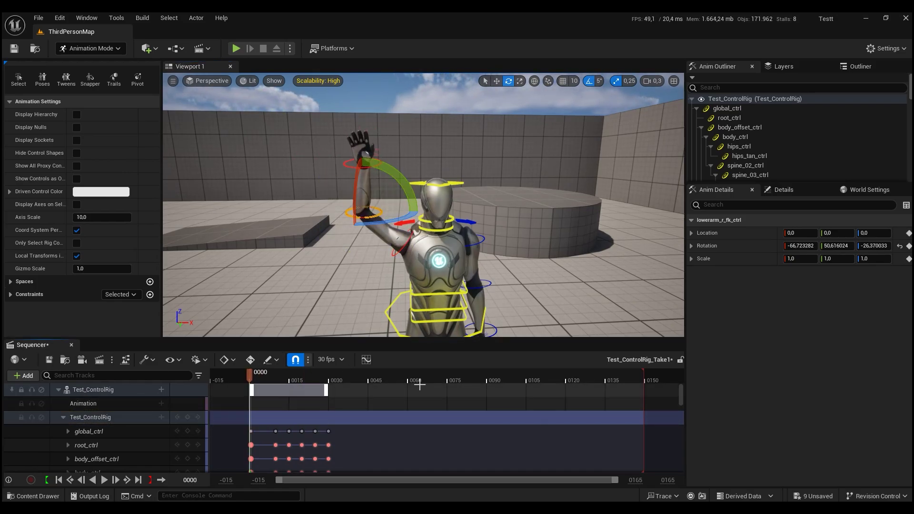
- End the playback range near frame 0030, then play and scrub back through the wave
left_click_drag(643, 373, 344, 394)
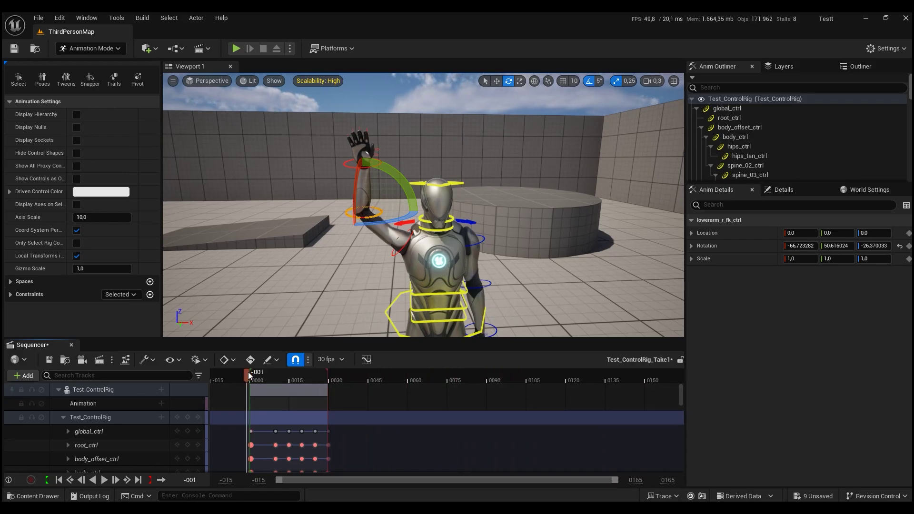
left_click(102, 480)
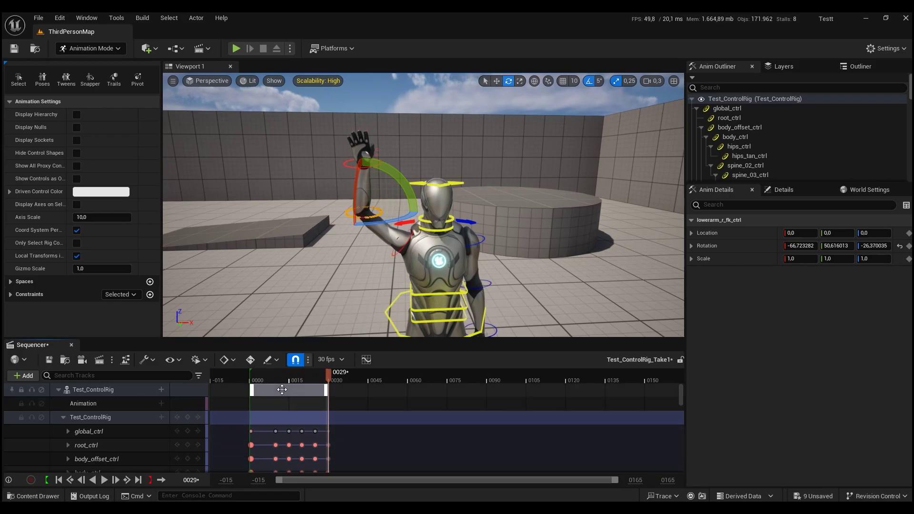
mouse_move(327, 372)
left_mouse_down()
mouse_move(261, 389)
mouse_move(278, 430)
mouse_move(327, 434)
mouse_move(246, 436)
mouse_move(267, 379)
left_mouse_up()
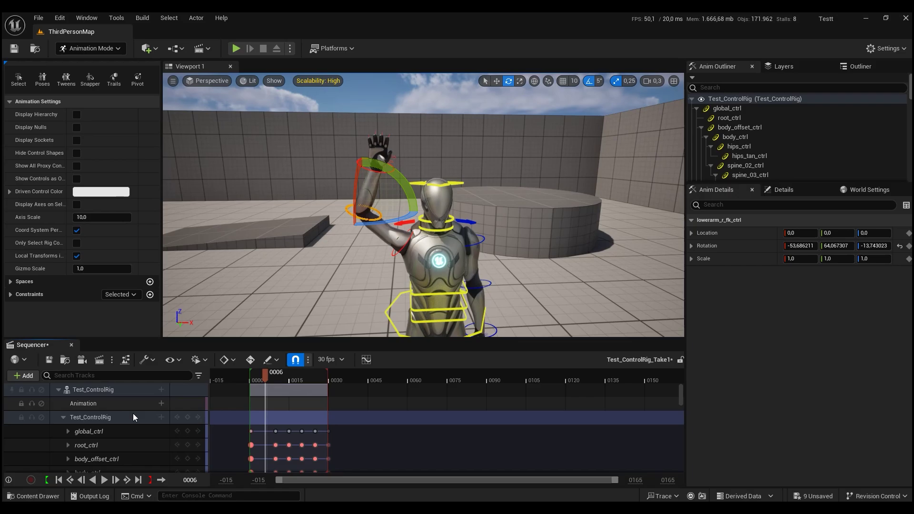
- Bake the Test_ControlRig track into an animation sequence named El_Salla in Content and export it
left_click(113, 391)
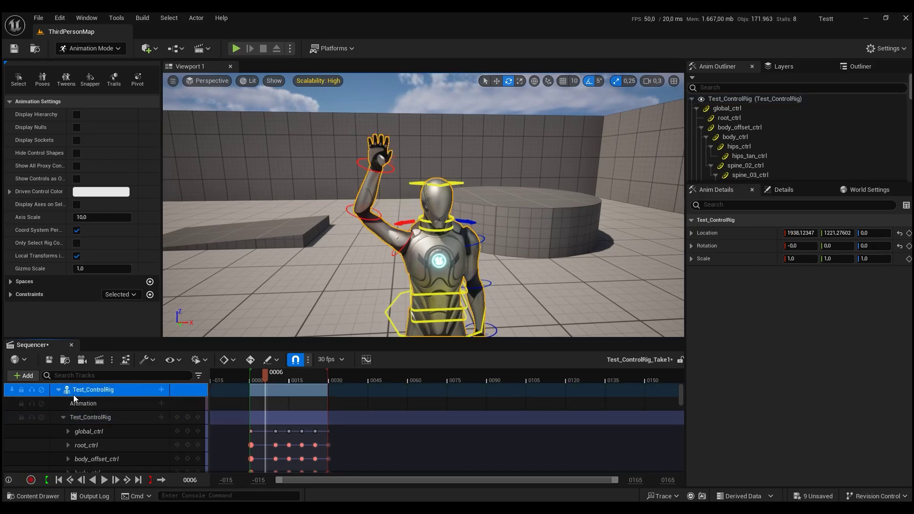
right_click(127, 396)
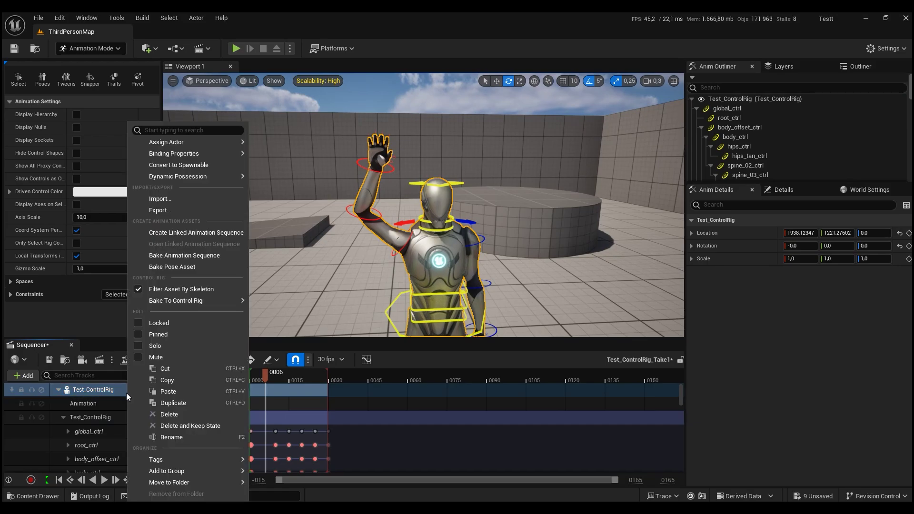
left_click(175, 254)
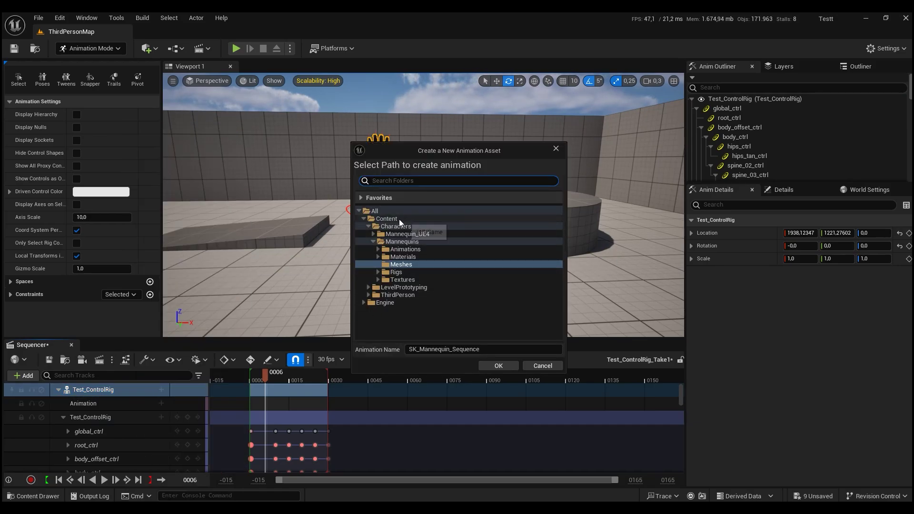
left_click(397, 219)
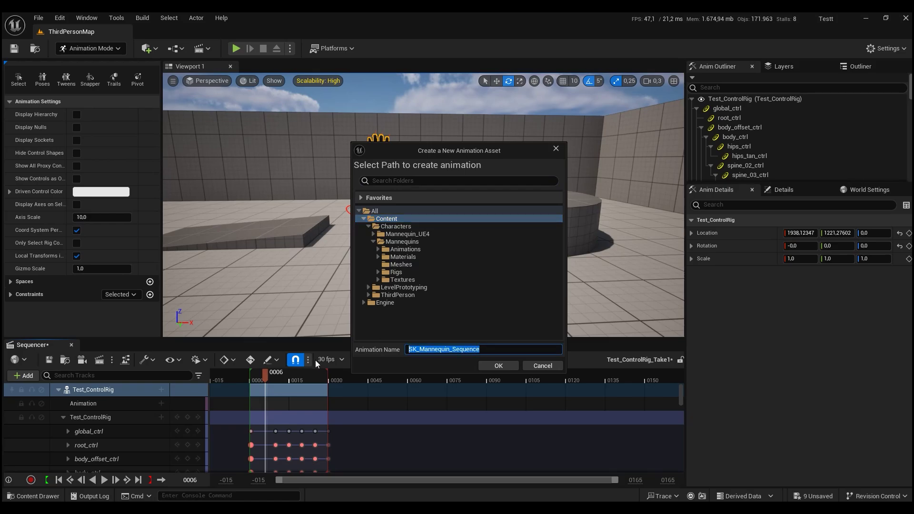
type("El Salla")
key("BackSpace")
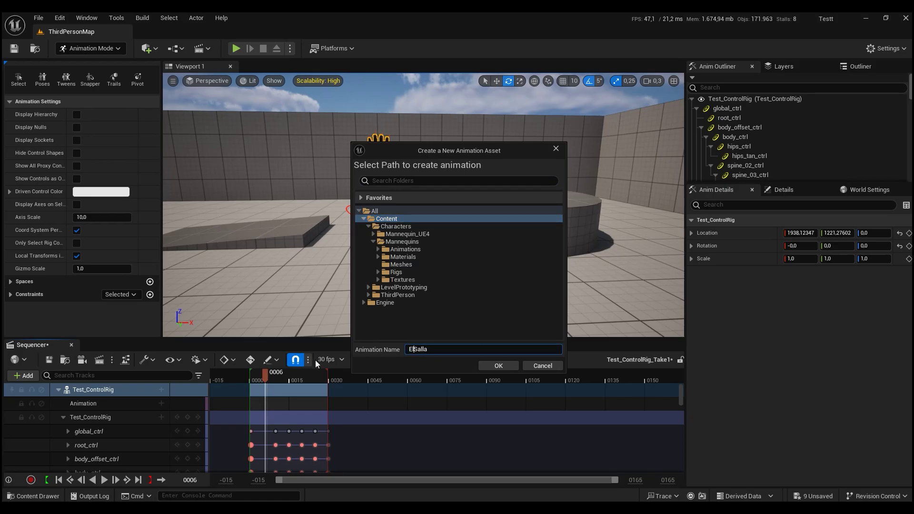
type("_")
left_click(499, 364)
left_click(347, 193)
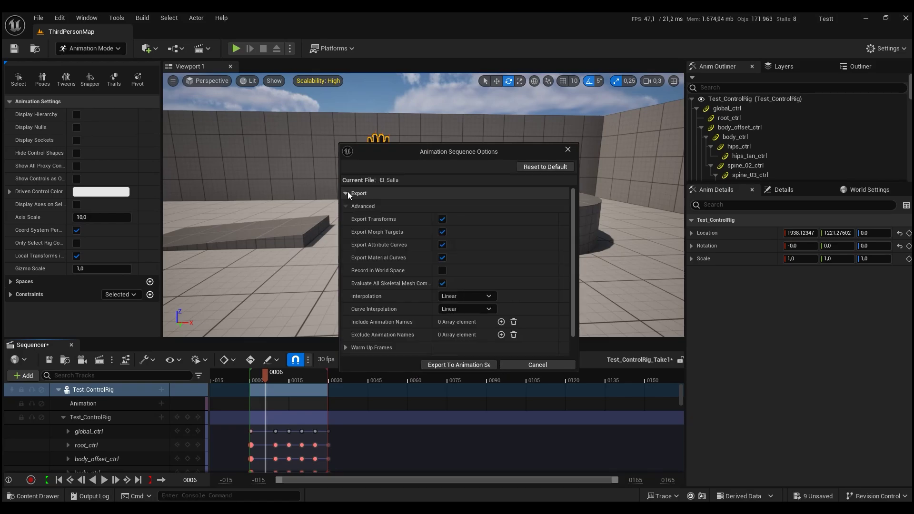
scroll(418, 250, "down", 2)
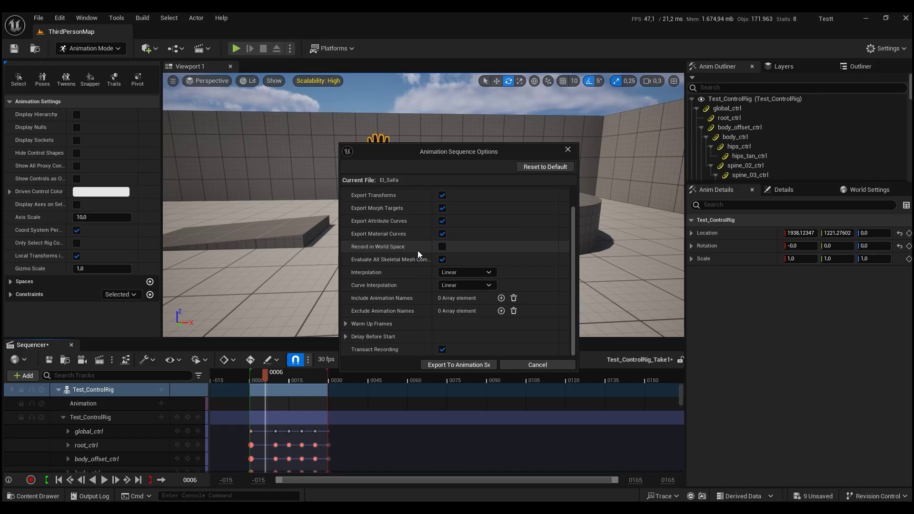
left_click(463, 366)
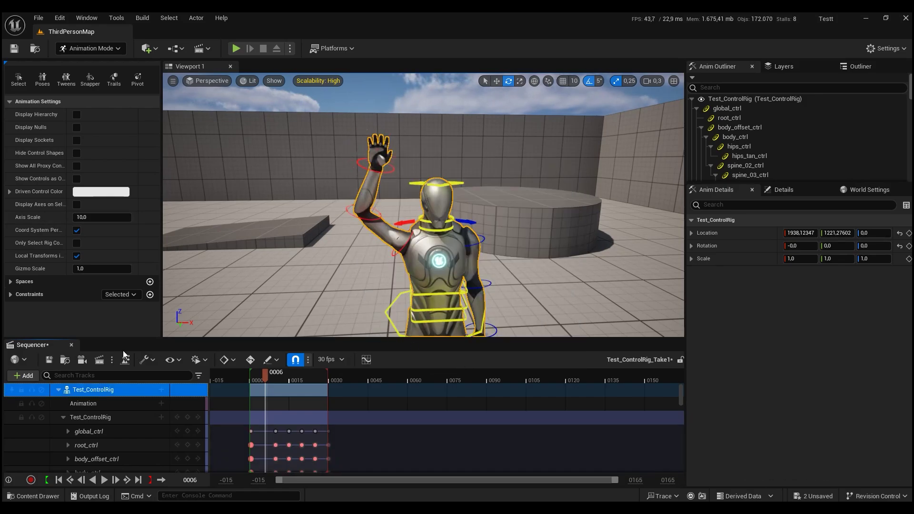
- Close Sequencer and open the El_Salla animation and the BP_ThirdPersonCharacter Blueprint
left_click(72, 344)
key("ctrl+space")
double_click(434, 400)
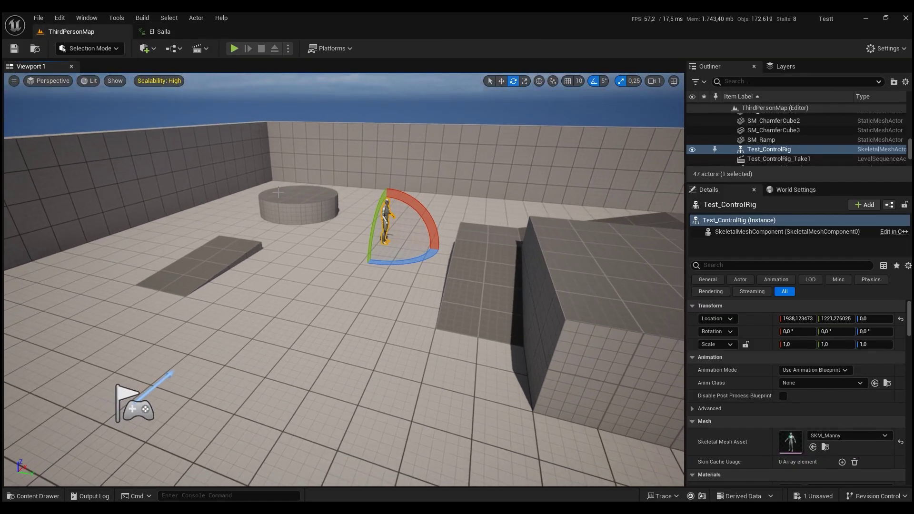
double_click(273, 387)
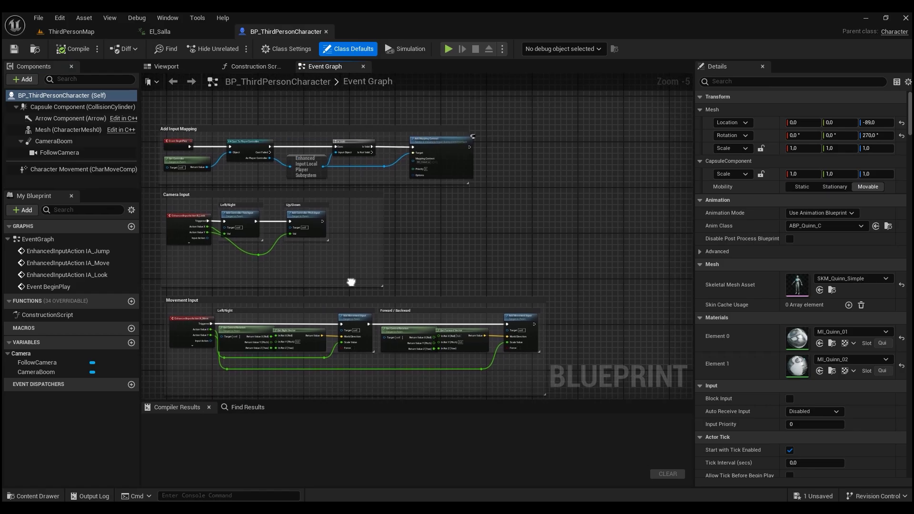
- Add a keyboard 1 event to the Event Graph feeding a Play Anim Montage node
right_click(353, 268)
type("1")
left_click(415, 345)
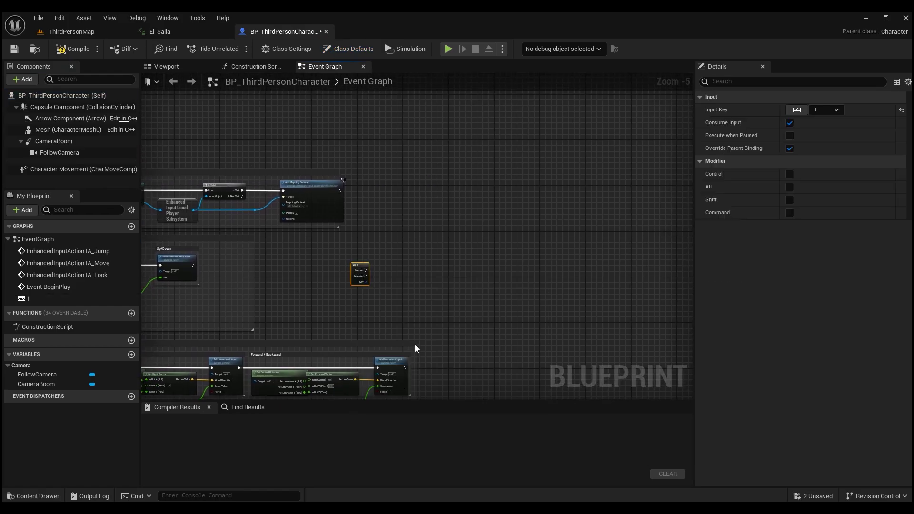
scroll(297, 234, "up", 5)
left_click(395, 251)
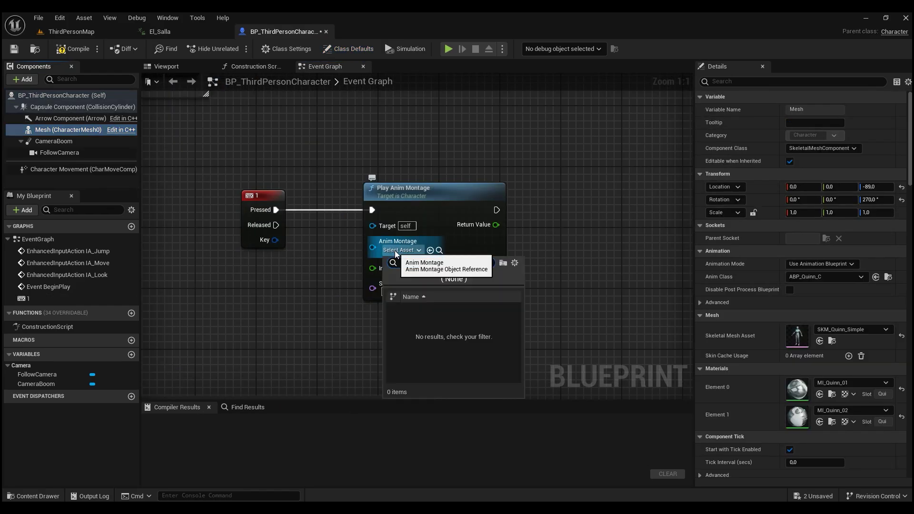
- Create a montage from El_Salla and assign it to the Play Anim Montage node
key("ctrl+space")
left_click(188, 332)
right_click(395, 414)
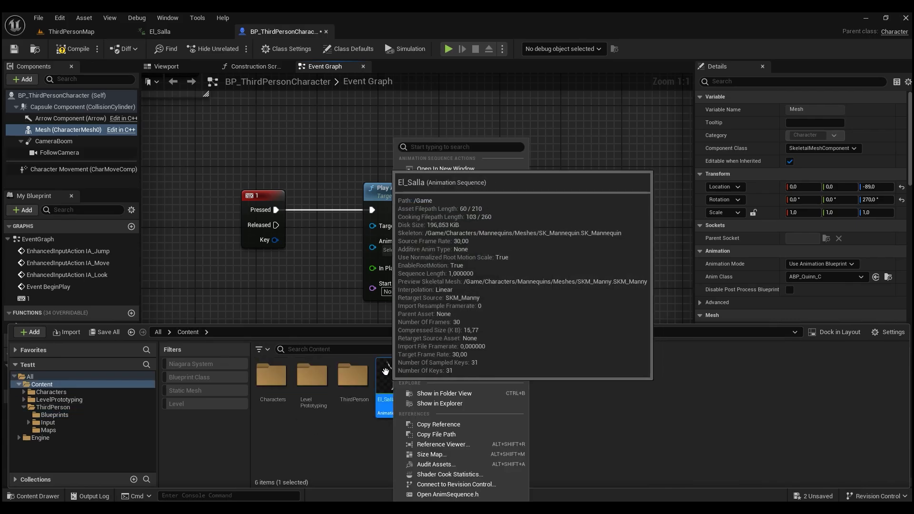
left_click(581, 242)
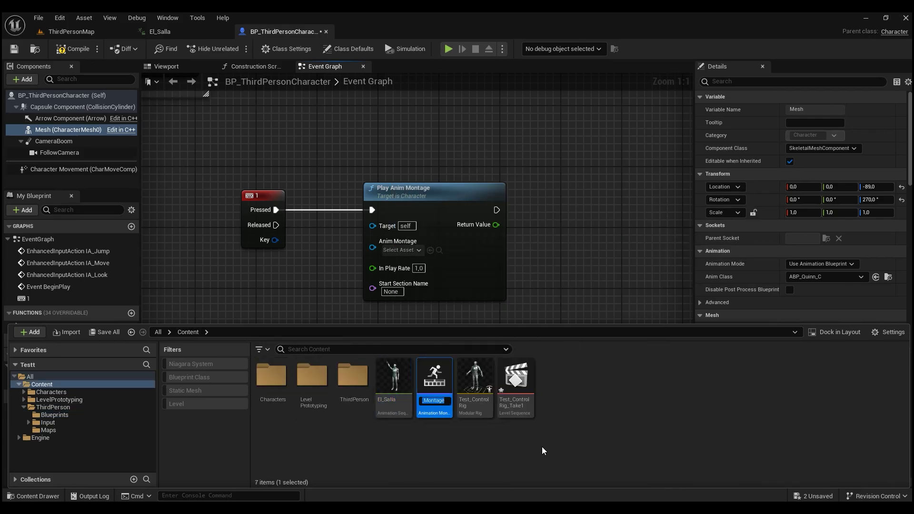
left_click(431, 251)
- Start Play mode and repeatedly trigger the wave with E while running with W
key("alt+p")
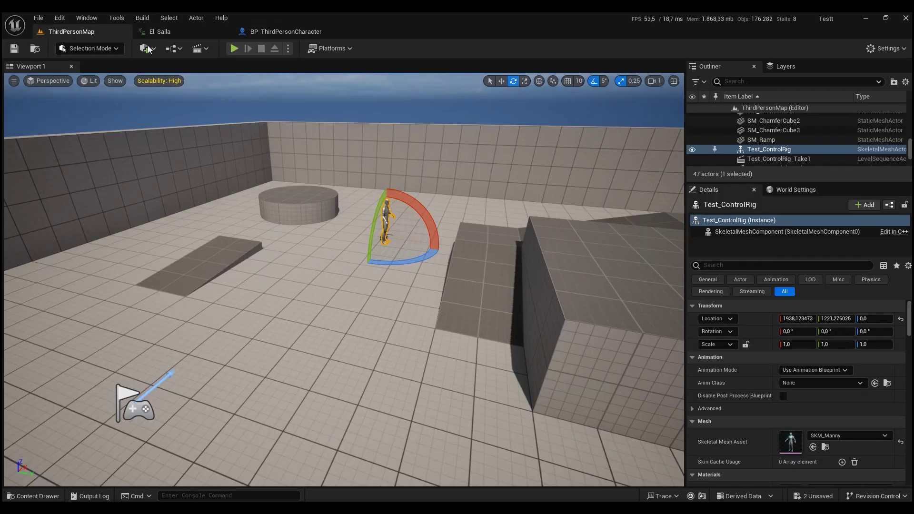
key("e")
key("w")
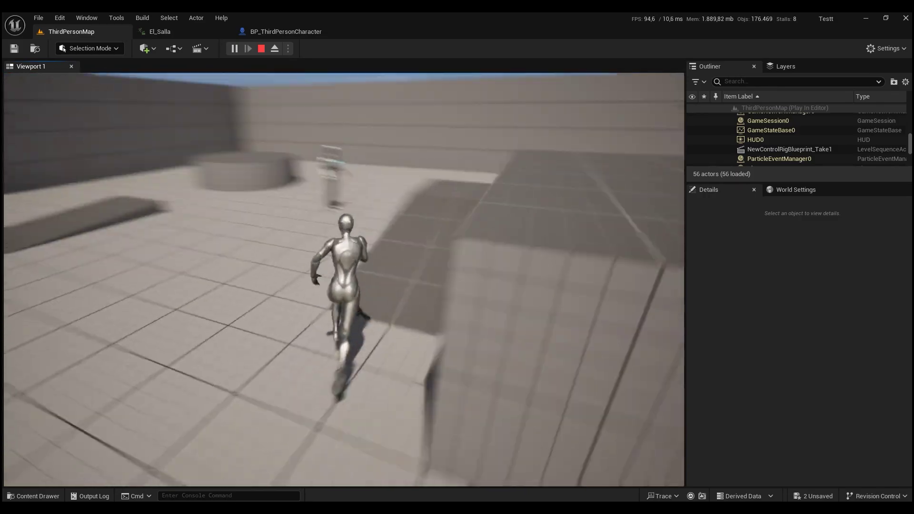
key("w")
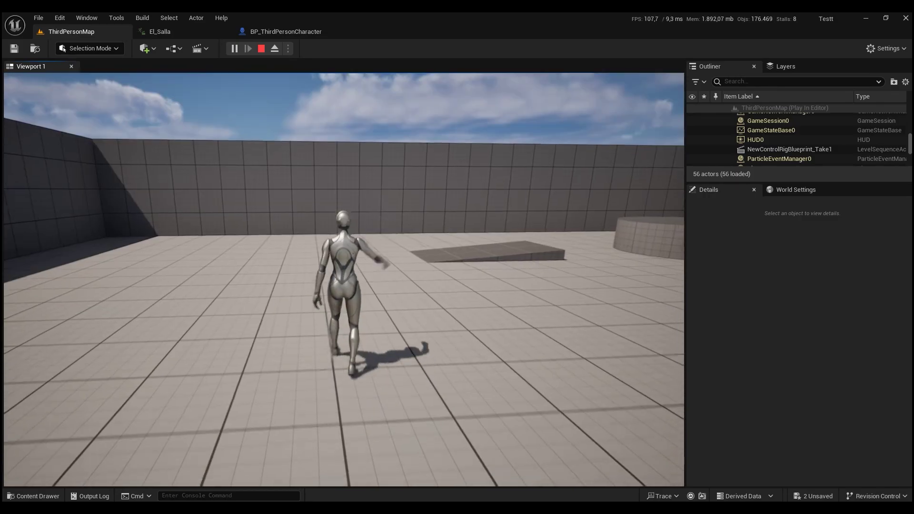
key("e")
key("w")
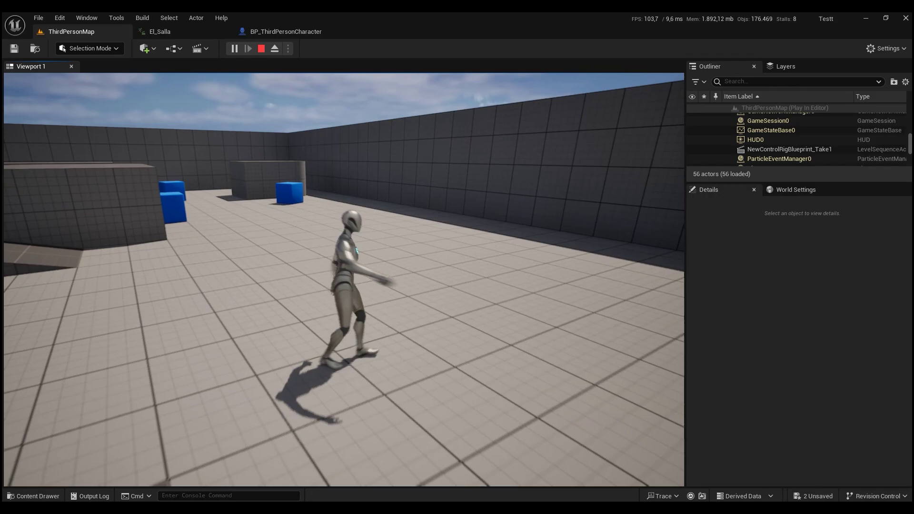
key("e")
key("w")
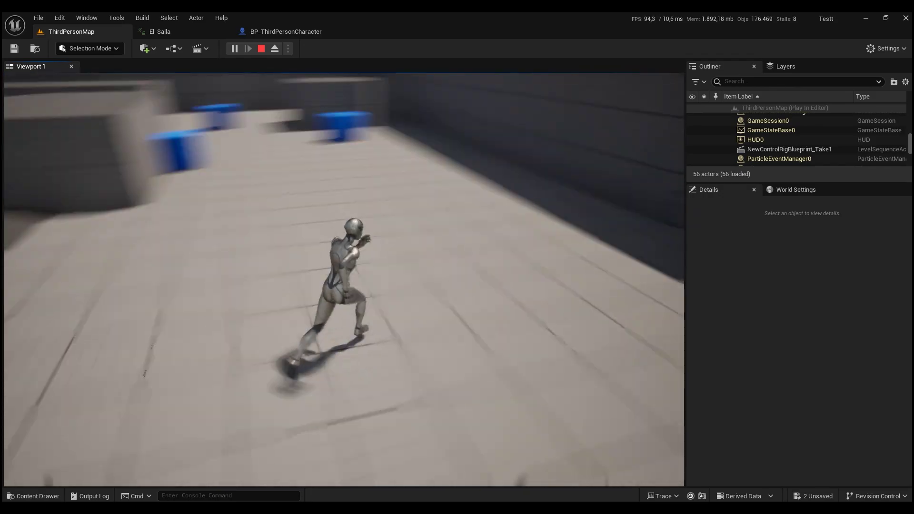
key("e")
- Run toward the blue blocks and jump onto the platform and block
key("w")
key("space")
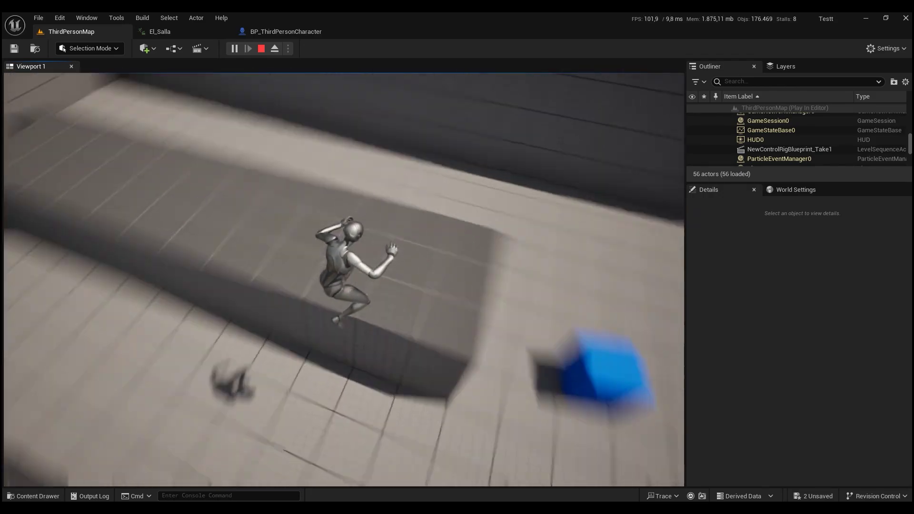
key("w")
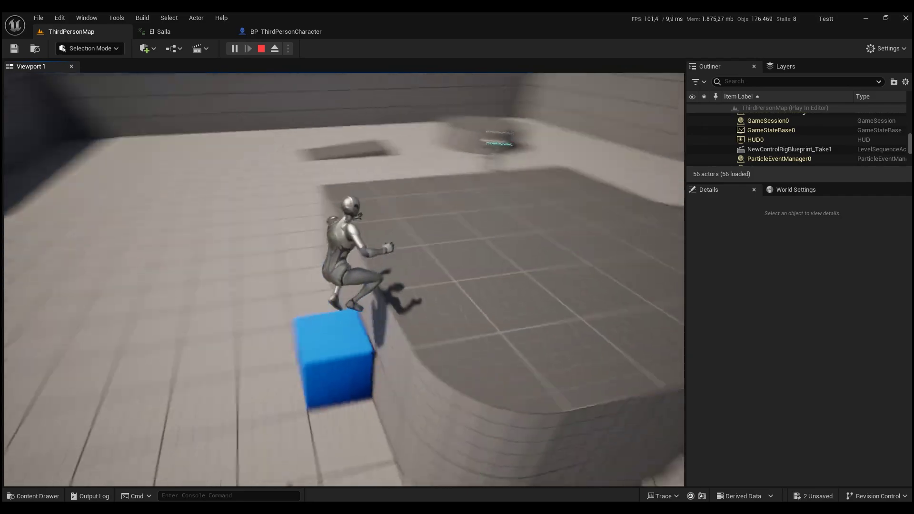
key("space")
key("space")
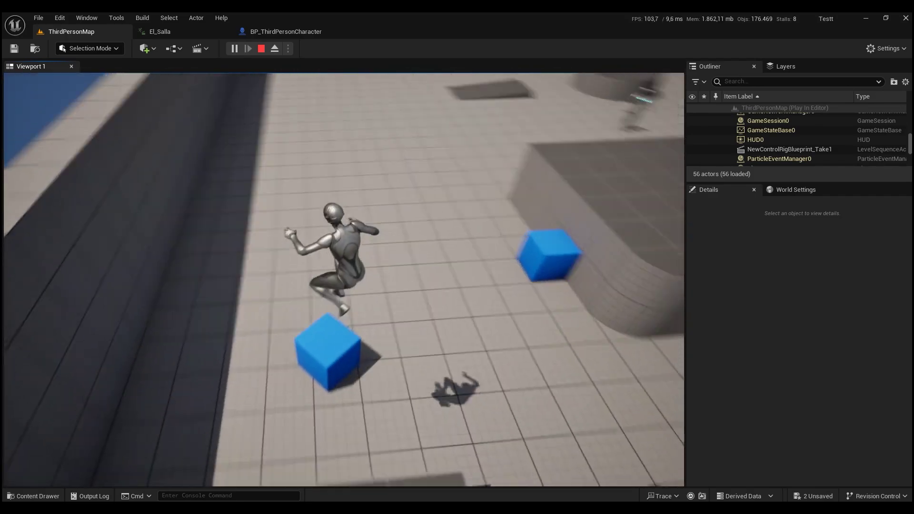
key("w")
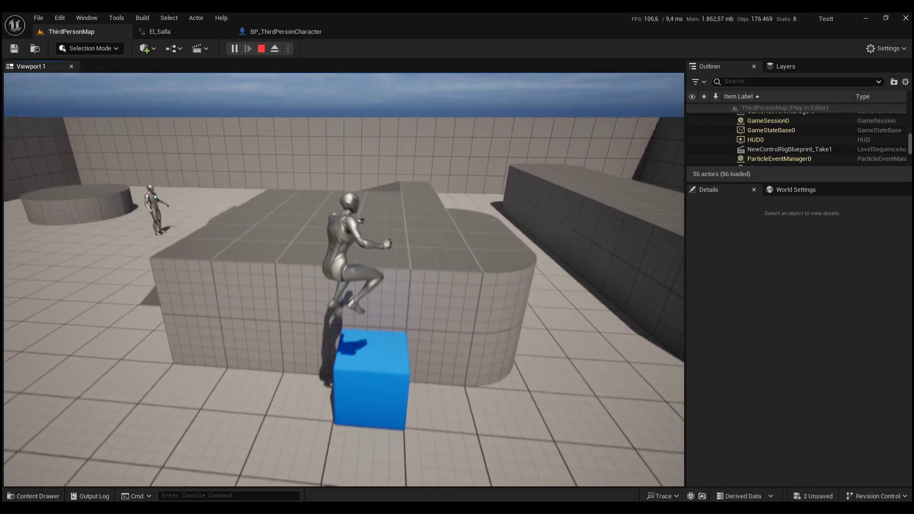